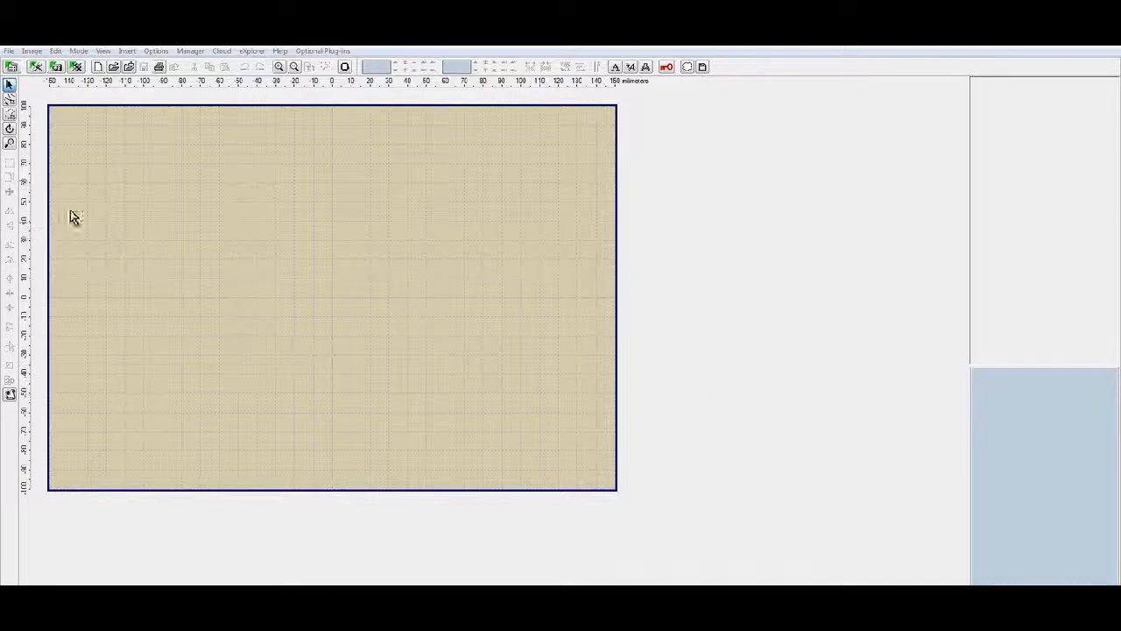
Open the rooster and hen lettering PES design from the MyPurchases\UT folder
left_click(7, 52)
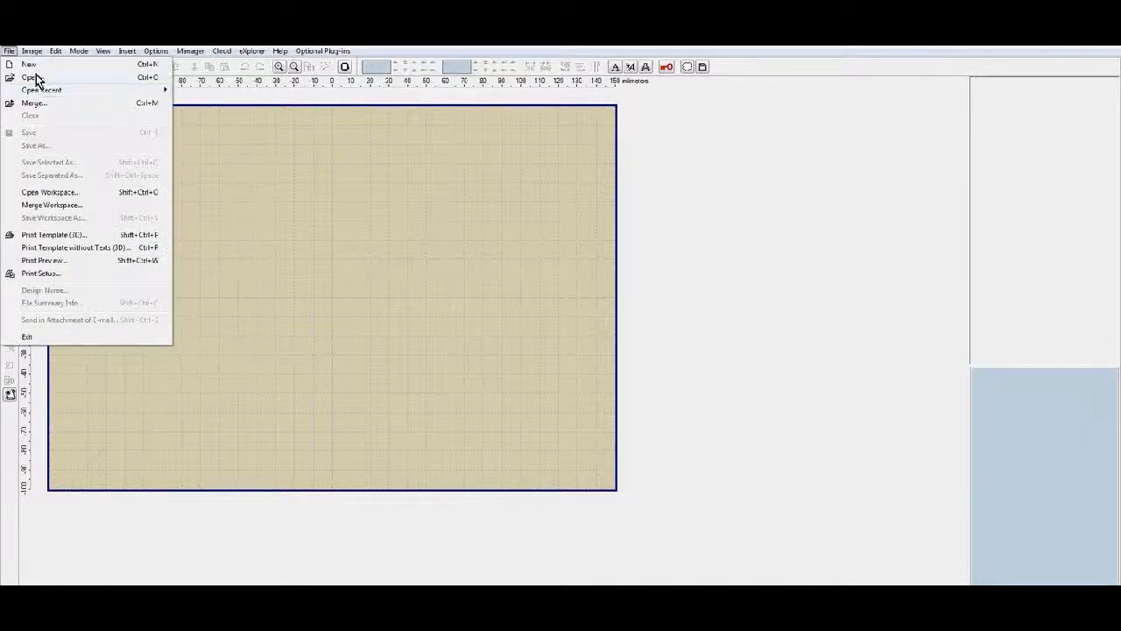
left_click(35, 77)
left_click(359, 372)
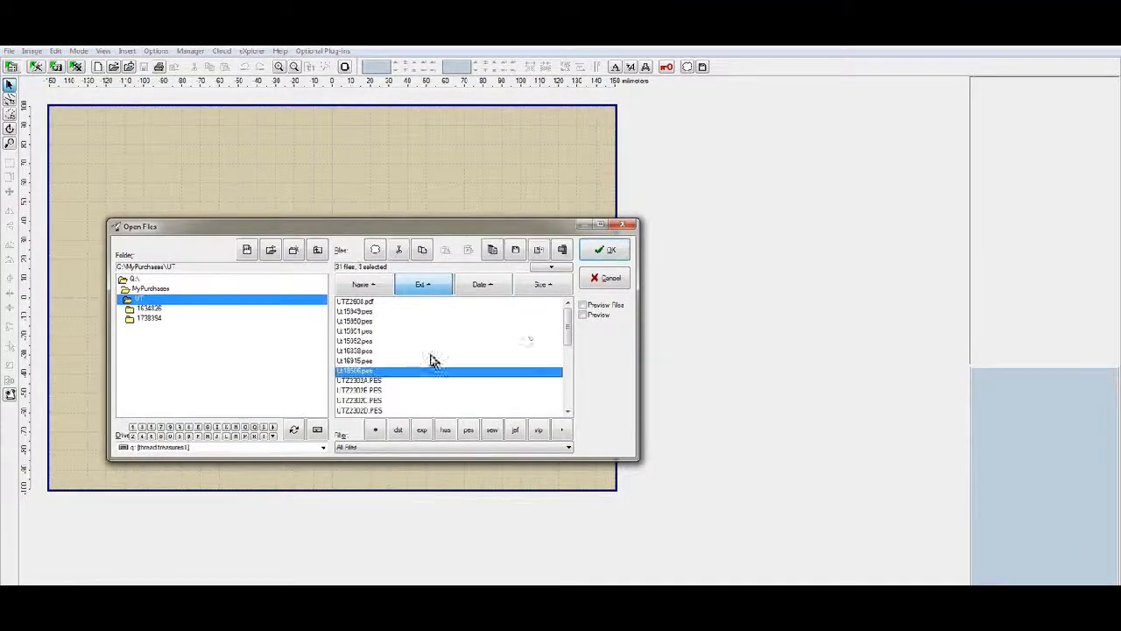
left_click(611, 251)
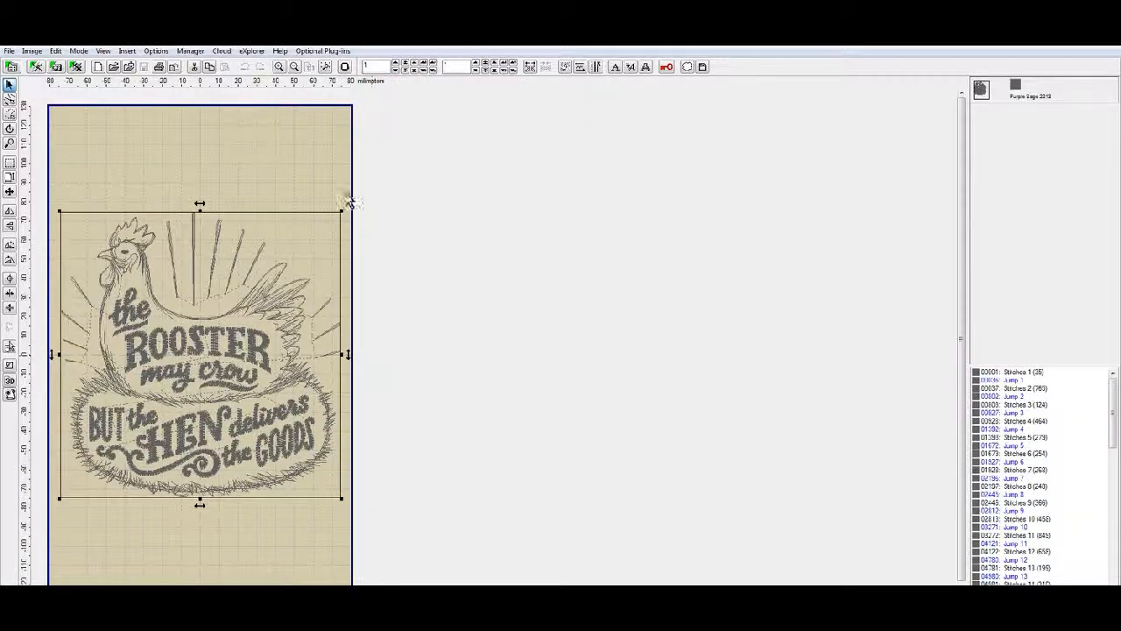
Change the hoop size to Brother PR-600 (300 x 200 mm) - Horizontal
left_click(156, 51)
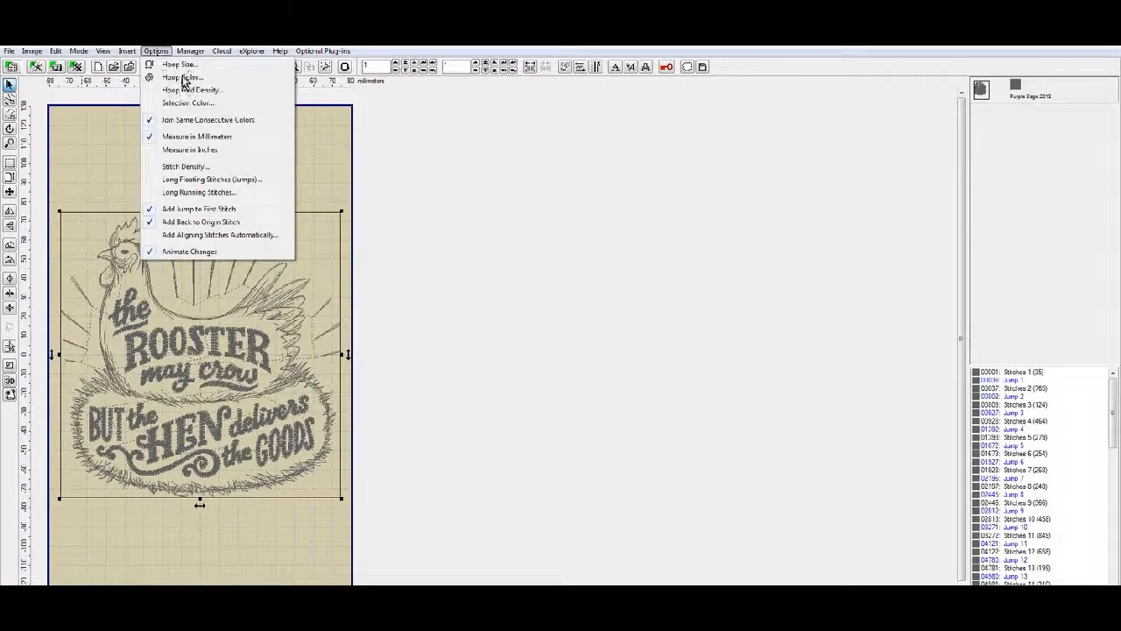
left_click(184, 65)
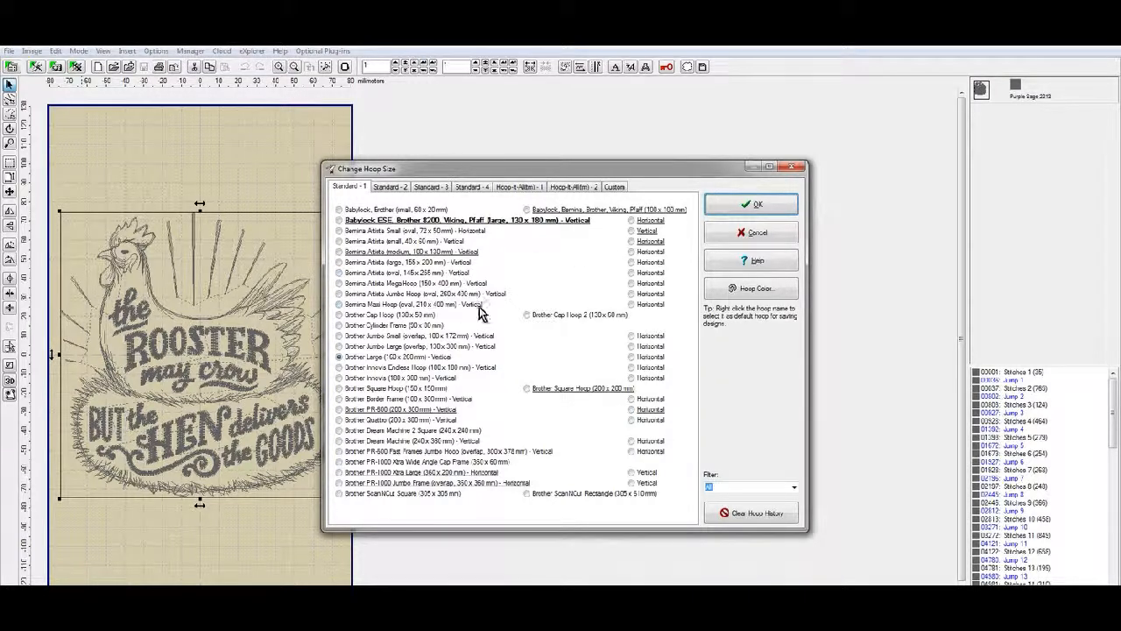
left_click(437, 410)
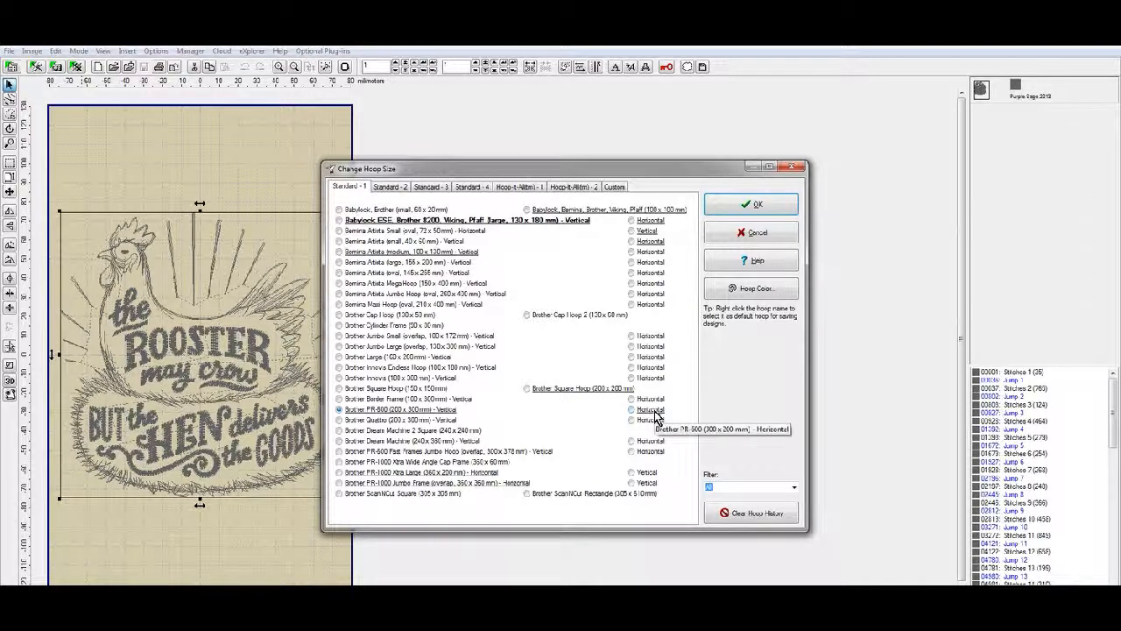
left_click(778, 204)
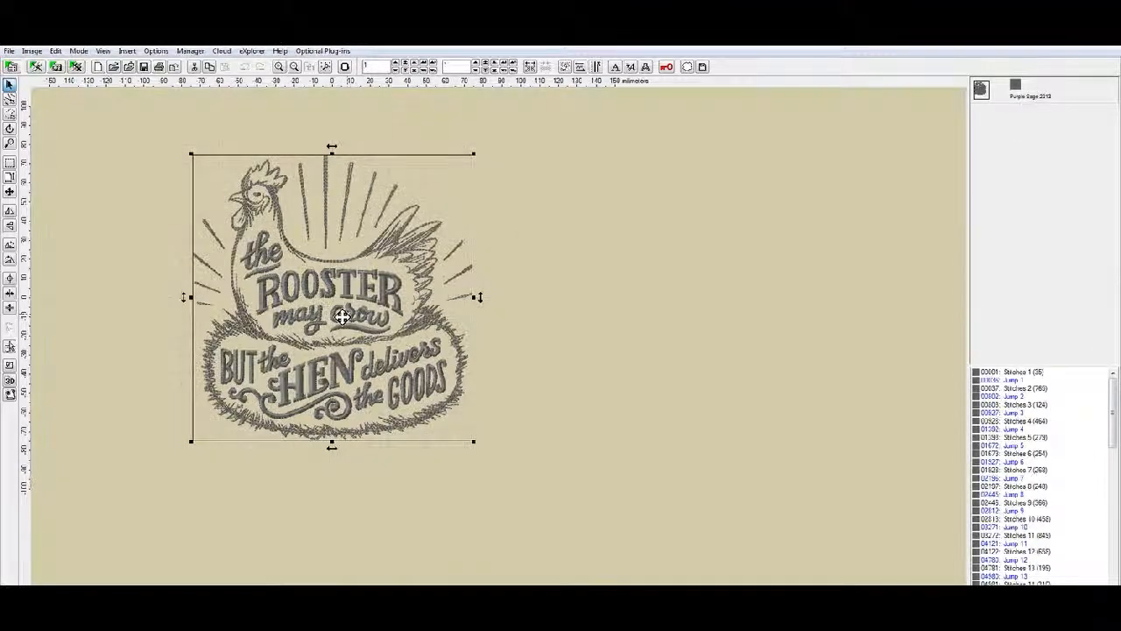
Switch off the 3D stitch view and start a freehand selection outline from the hen's neck down past the word "the"
scroll(343, 317, "up", 1)
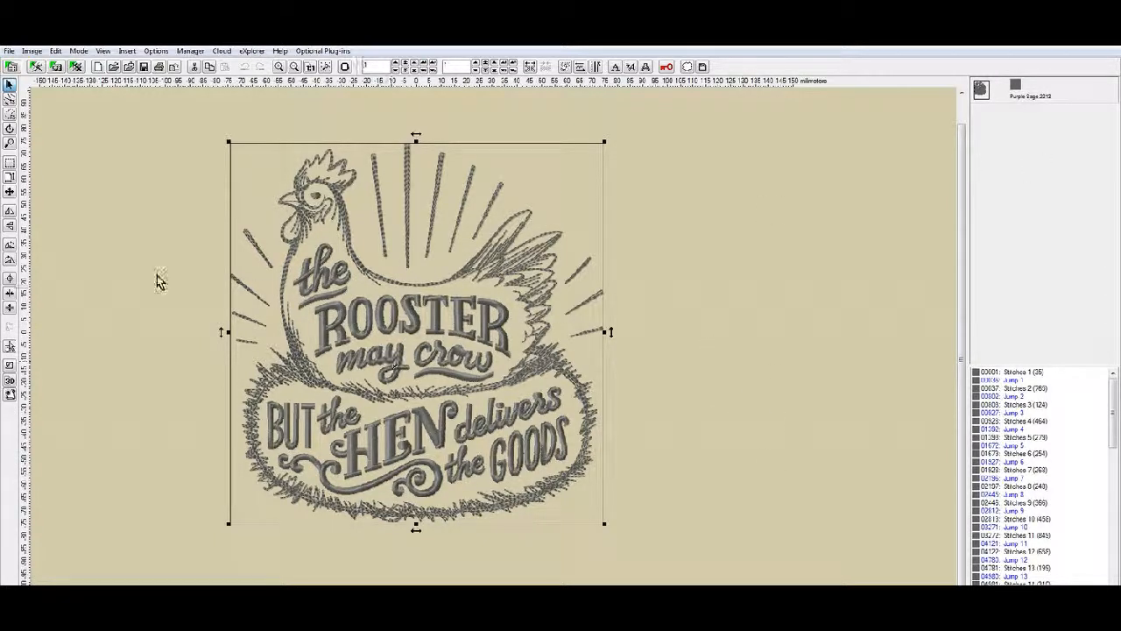
left_click(10, 116)
scroll(339, 257, "up", 1)
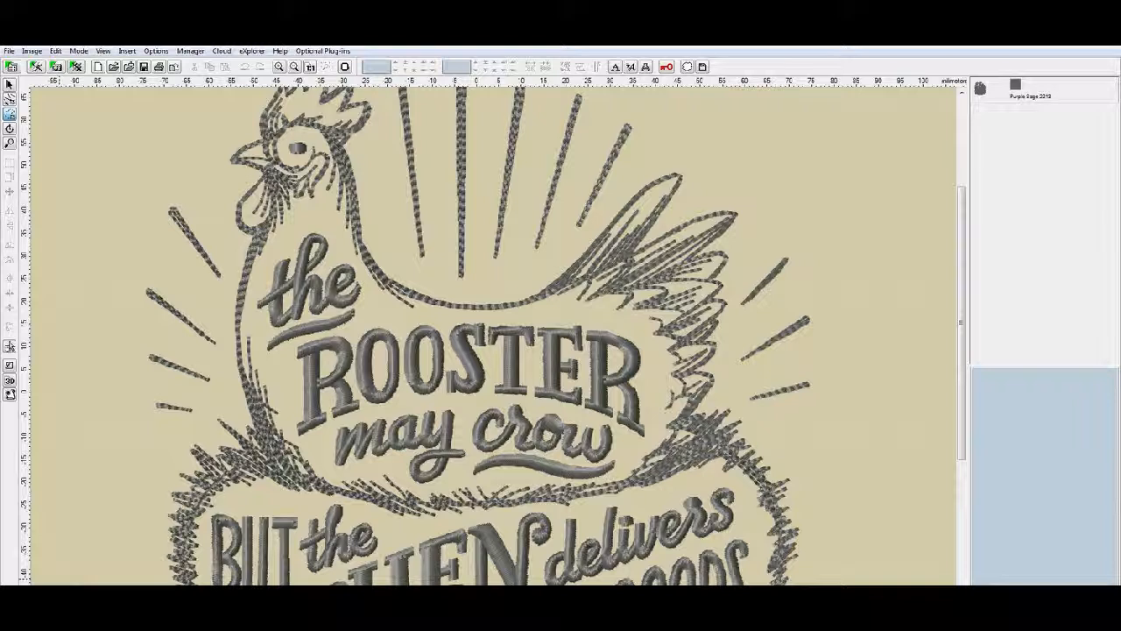
left_click(10, 380)
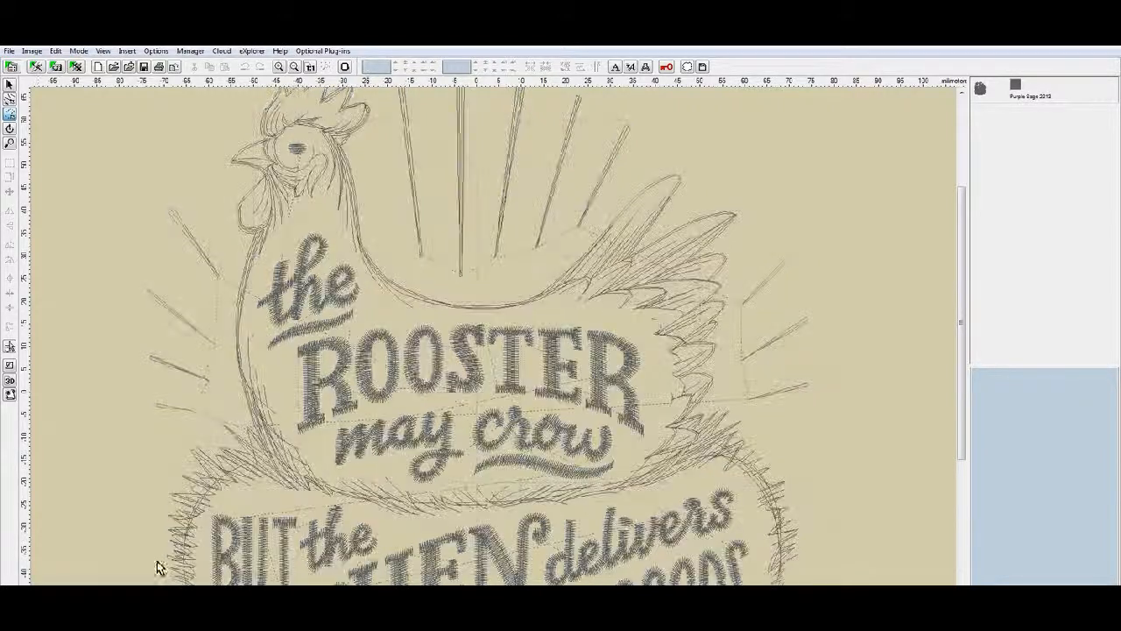
left_click(295, 232)
left_click(324, 216)
left_click(342, 252)
left_click(366, 282)
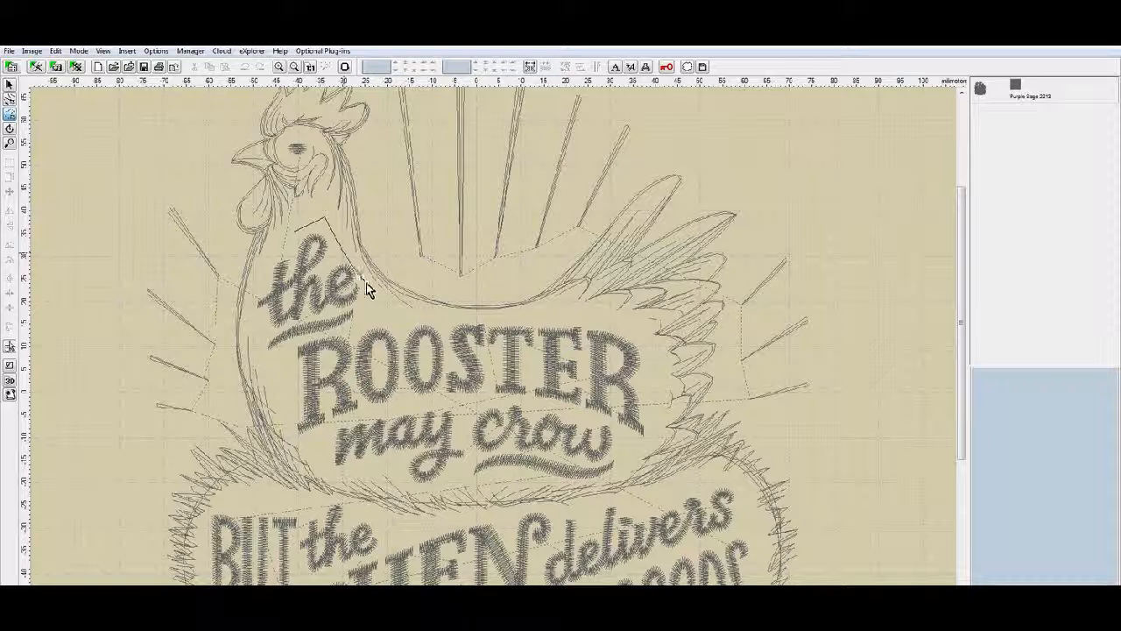
Continue the selection outline above "ROOSTER" and down past its final R, keeping clear of the tail feathers
left_click(434, 318)
left_click(496, 320)
left_click(603, 318)
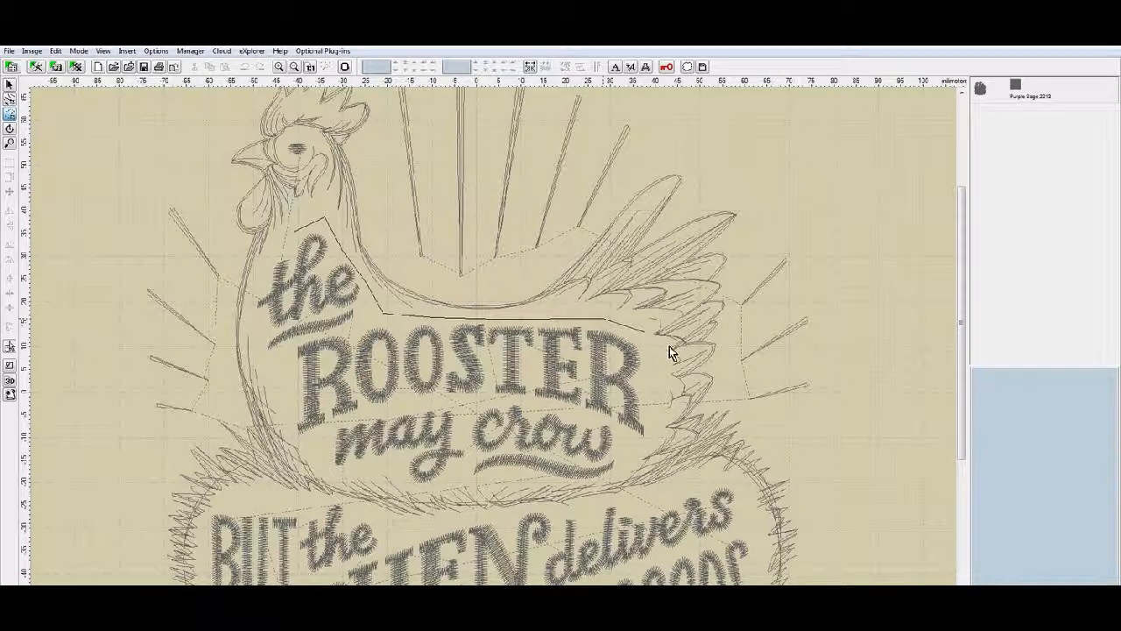
left_click(645, 344)
left_click(650, 434)
left_click(619, 475)
Extend the selection outline beneath "crow" and "may", between the lettering and the nest stitches
scroll(608, 482, "up", 3)
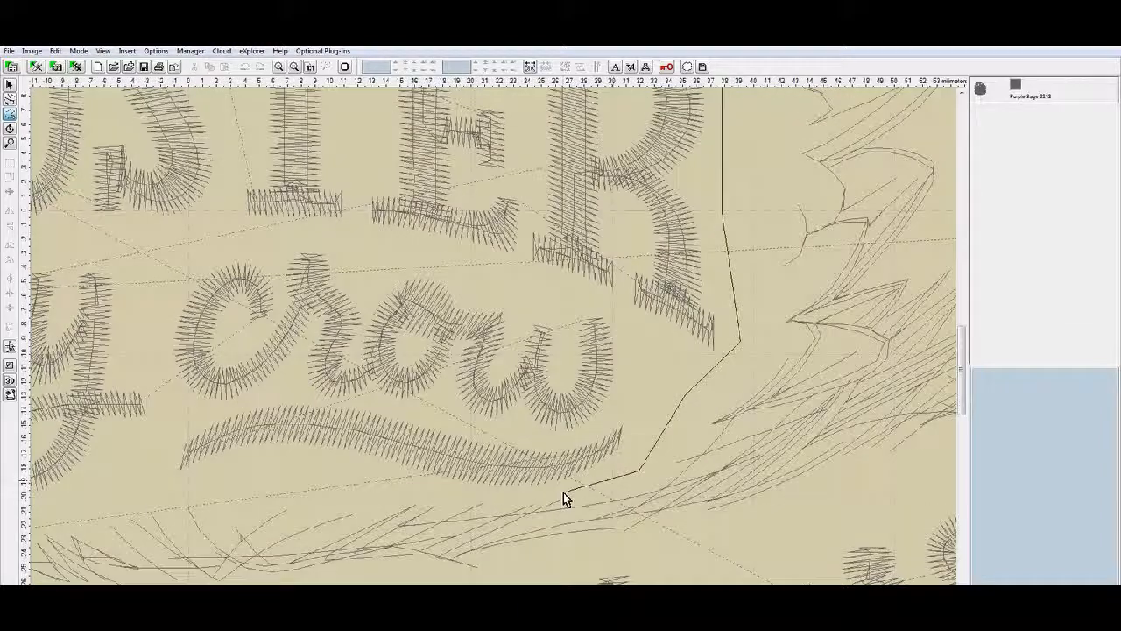
left_click(441, 492)
left_click(313, 474)
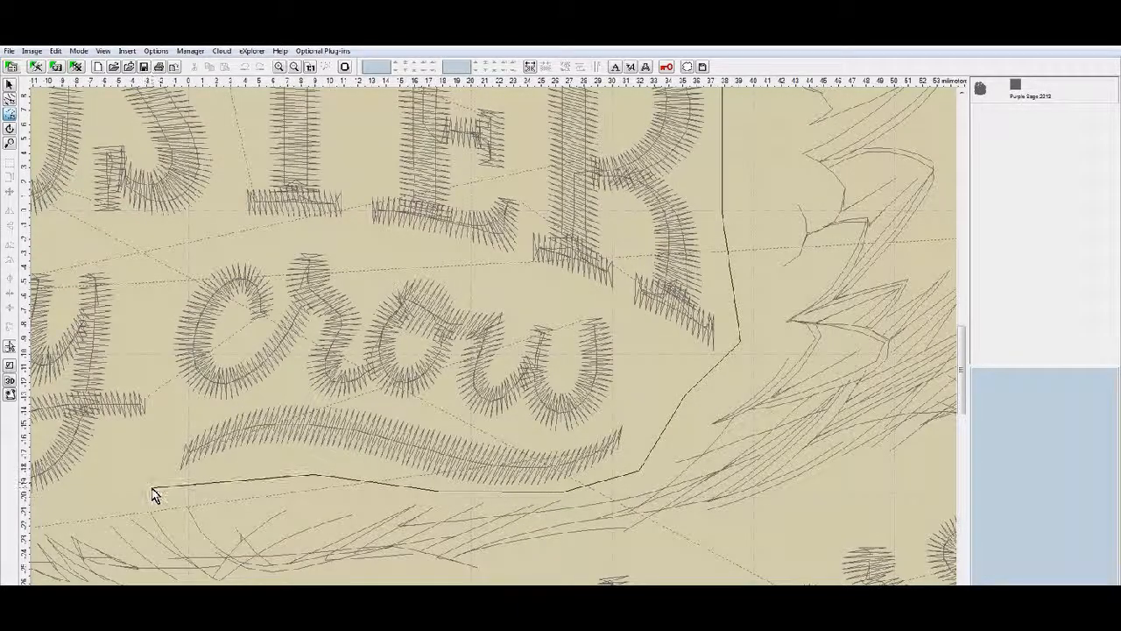
scroll(153, 484, "down", 2)
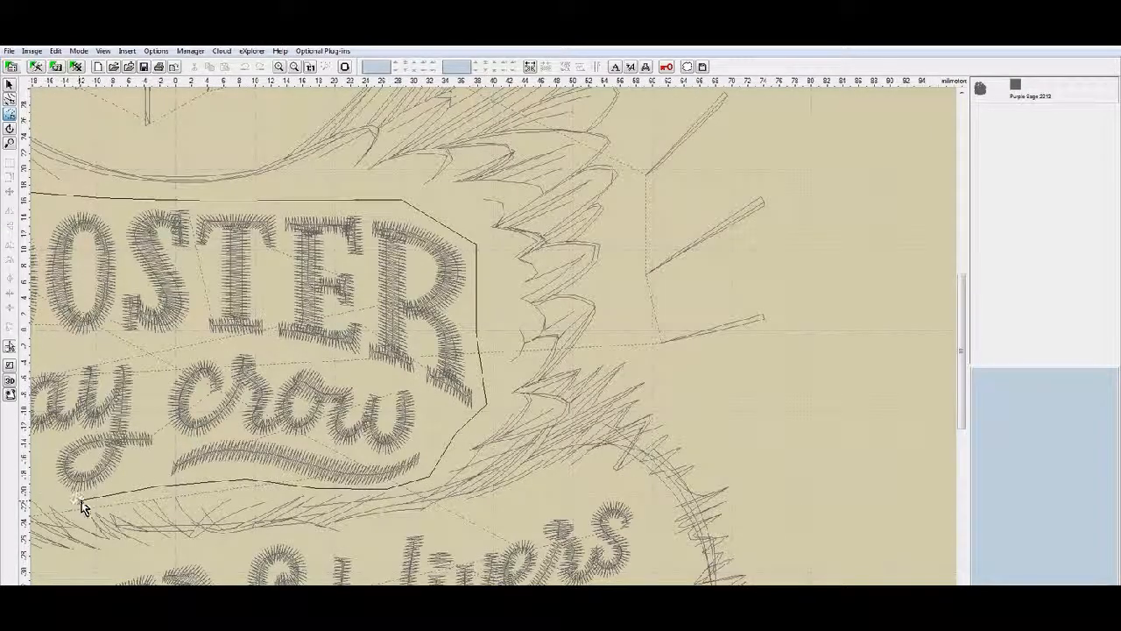
scroll(81, 508, "down", 3)
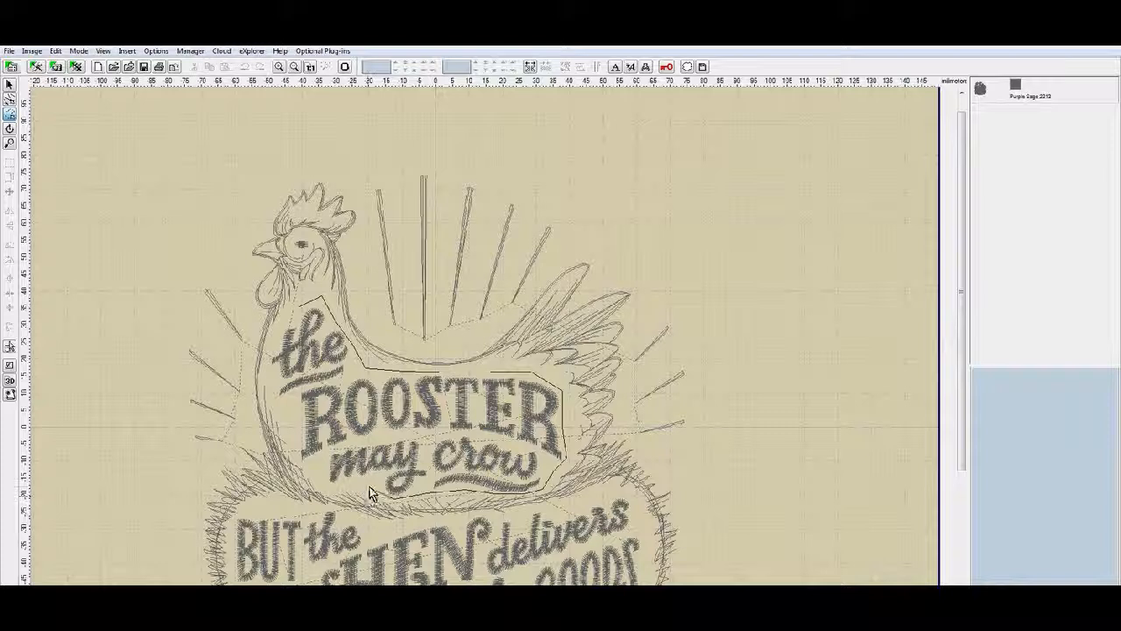
scroll(370, 491, "up", 3)
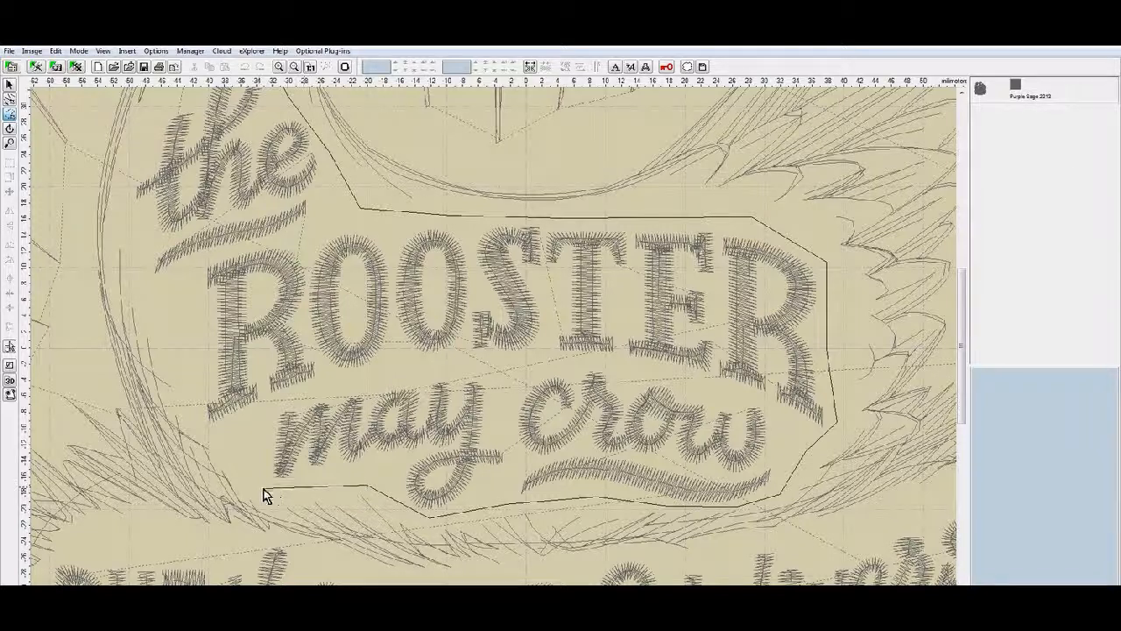
Bring the outline up beside the first R and "the", and close it to select the "the ROOSTER may crow" stitches
left_click(200, 429)
left_click(186, 329)
left_click(129, 217)
scroll(134, 155, "down", 3)
scroll(286, 137, "up", 3)
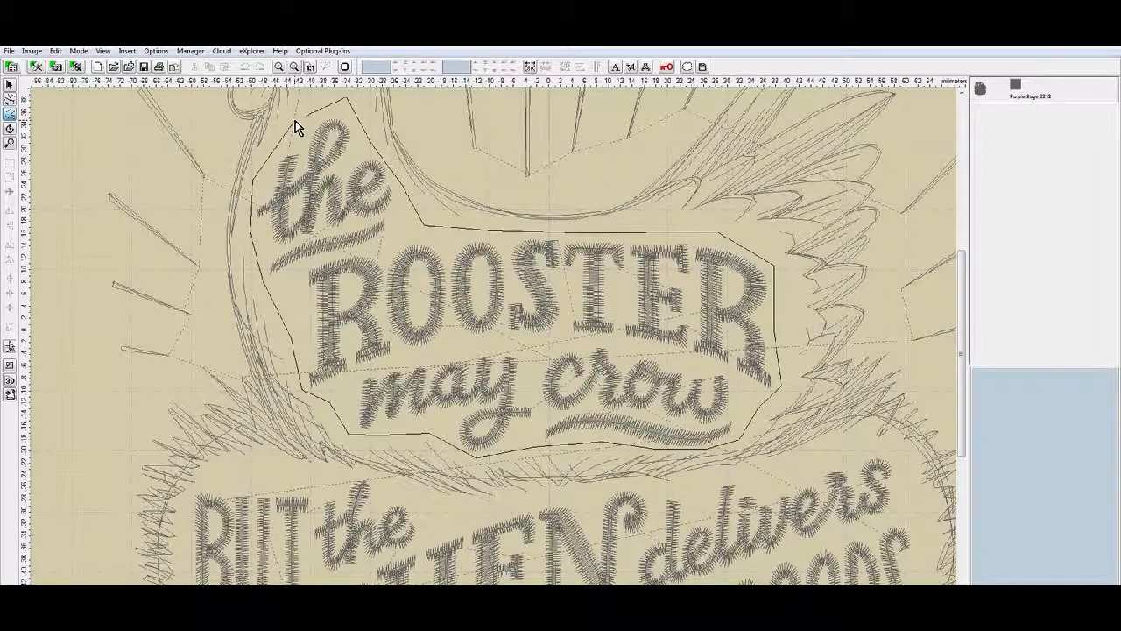
left_click(298, 129)
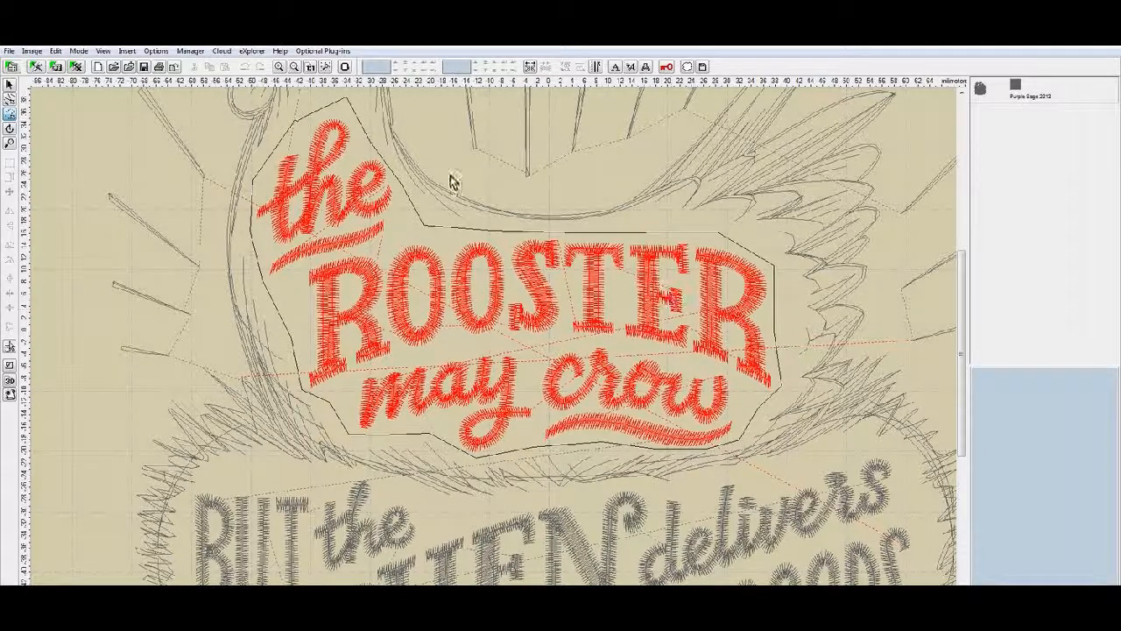
Split the selected "the ROOSTER may crow" stitches into a separate object
left_click(56, 52)
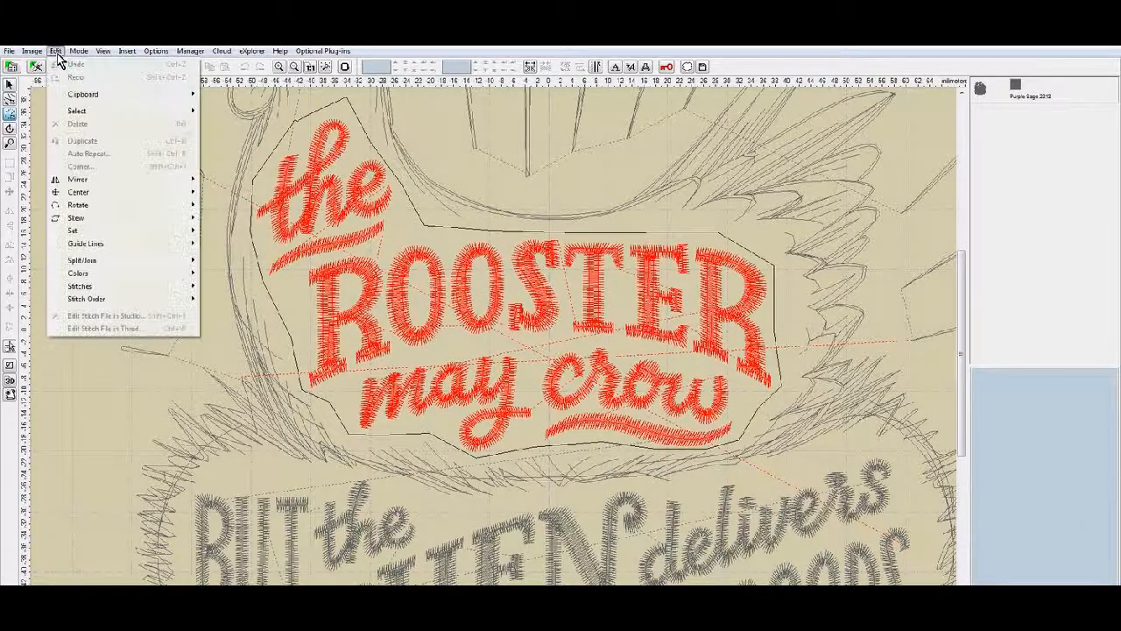
mouse_move(117, 263)
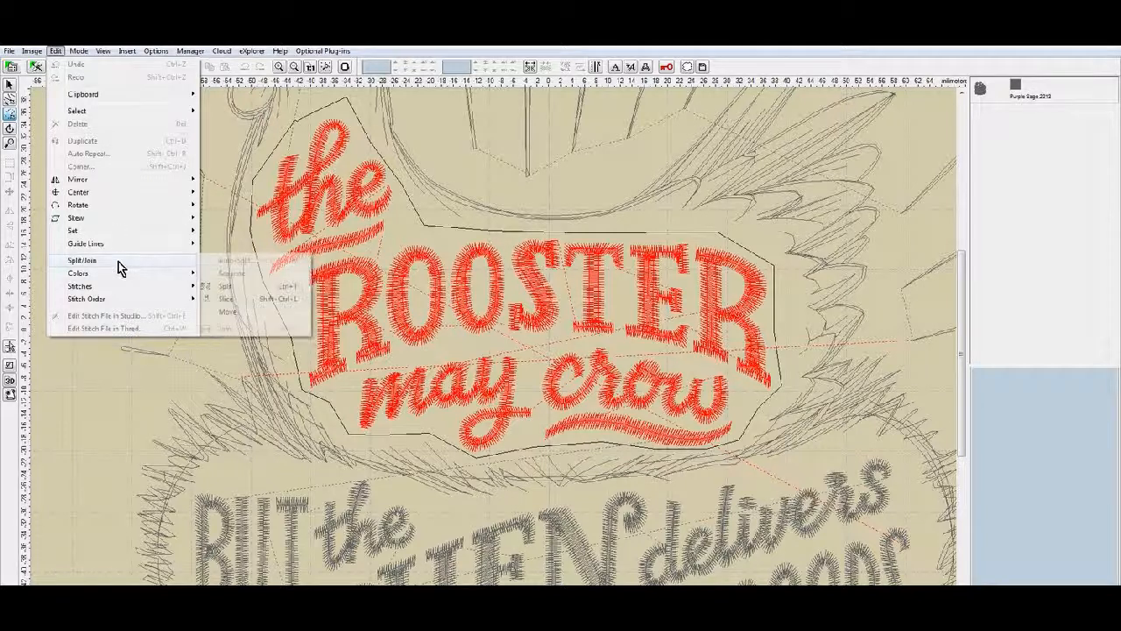
left_click(241, 290)
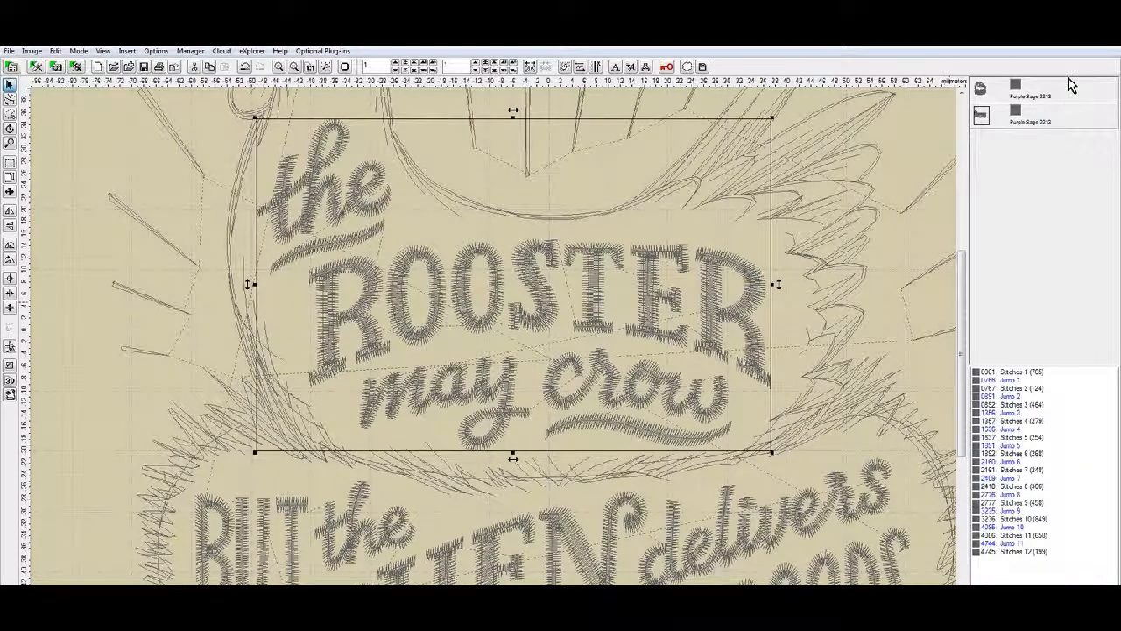
Hide and show the remaining design and the split-off lettering in turn to check the separation
left_click(1016, 87)
scroll(508, 310, "down", 2)
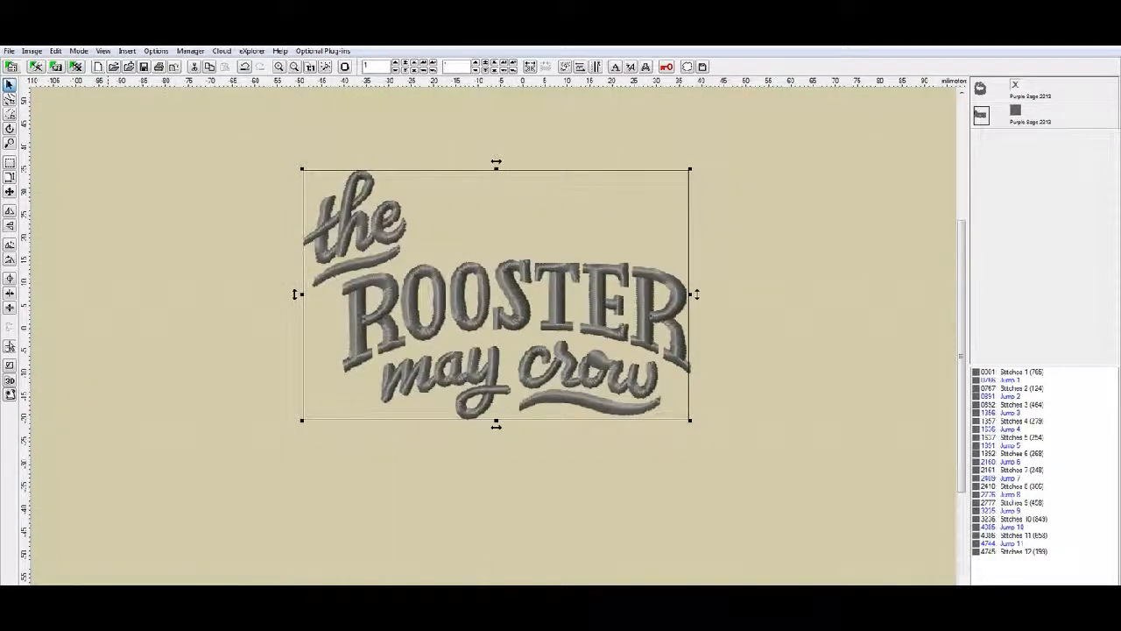
left_click(1016, 86)
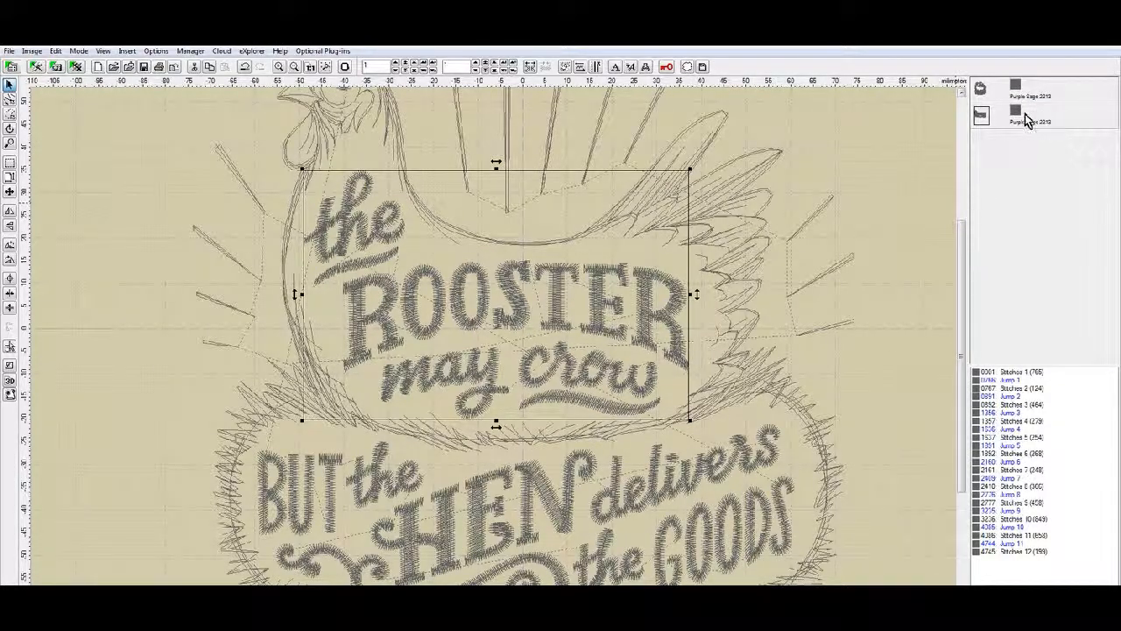
left_click(1016, 113)
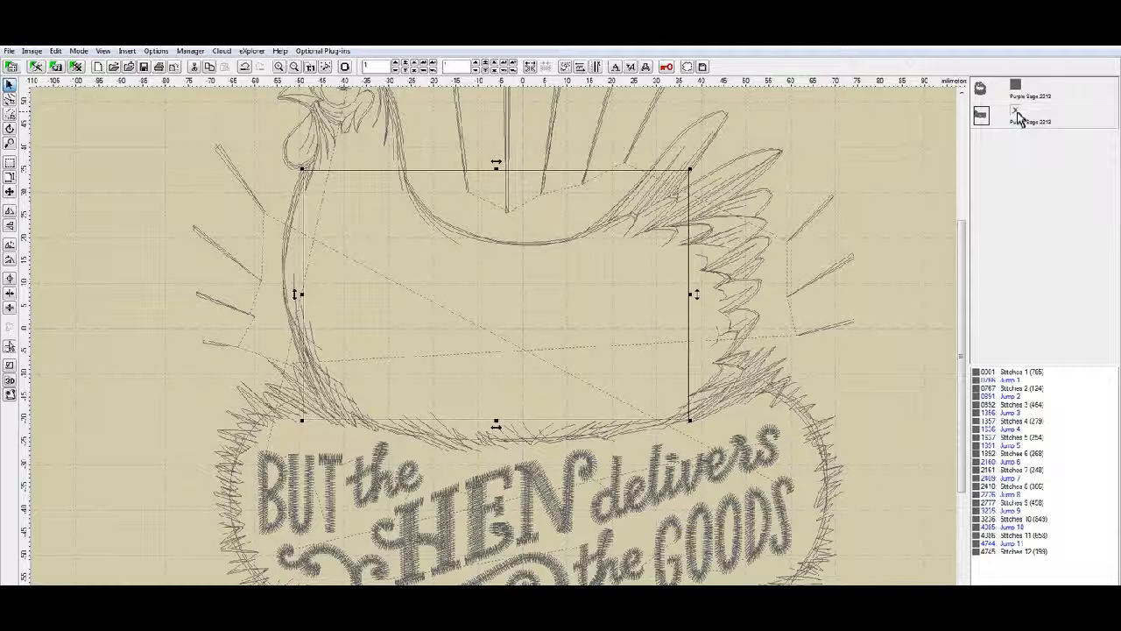
left_click(1016, 113)
Recolor the split-off "the ROOSTER may crow" lettering with thread 2045 Very Red from the Marathon Polyester catalog
right_click(1017, 117)
mouse_move(1007, 273)
left_click(893, 312)
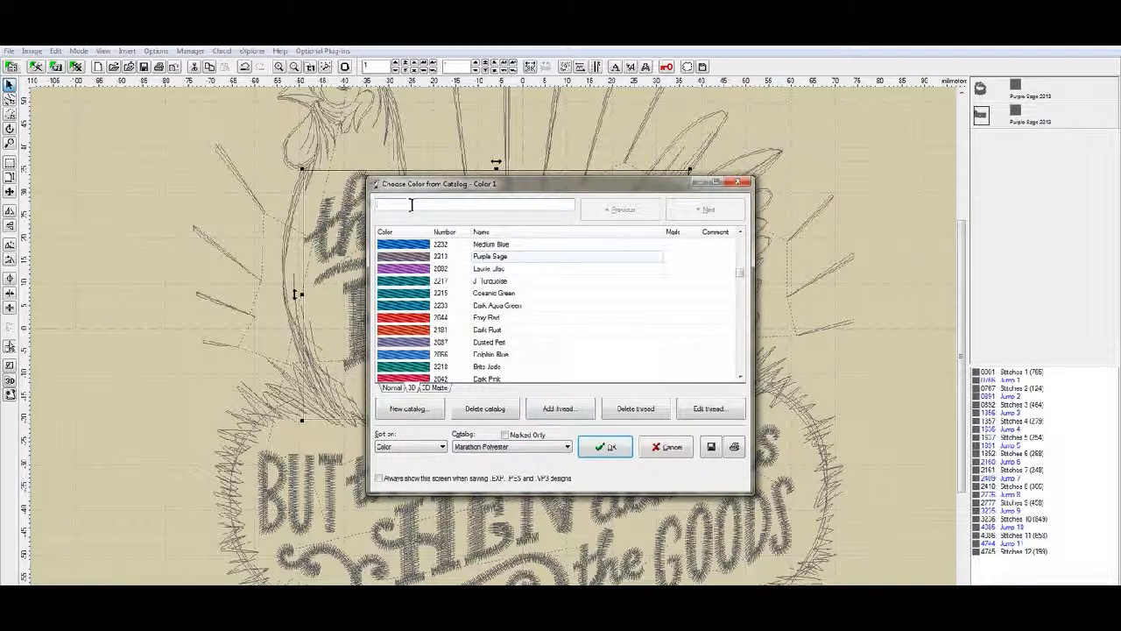
type("2045")
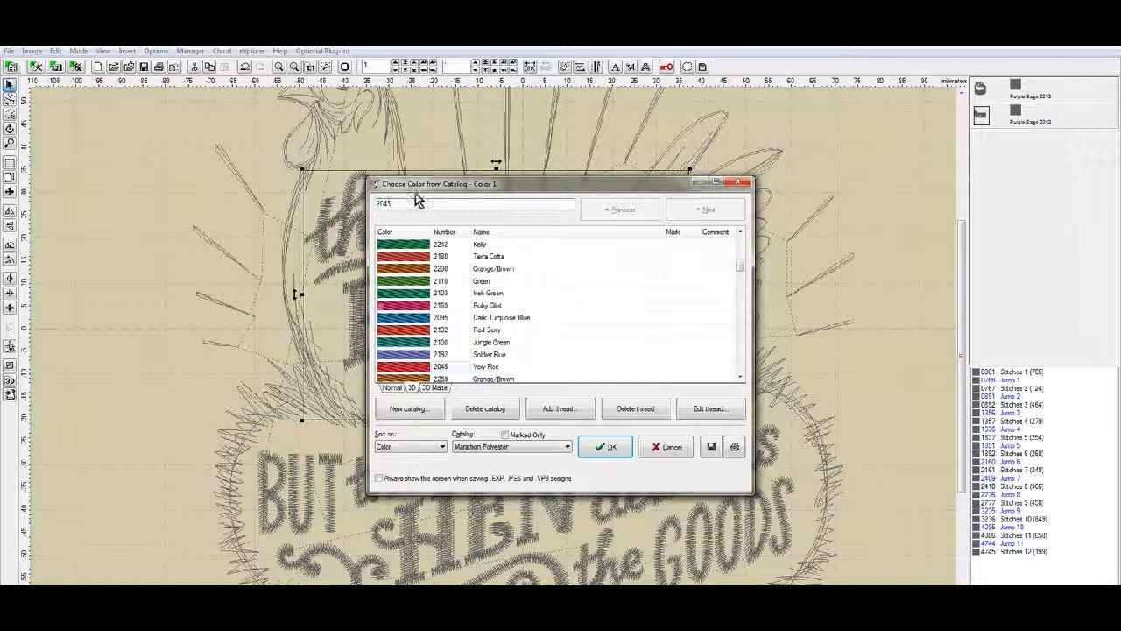
left_click(624, 449)
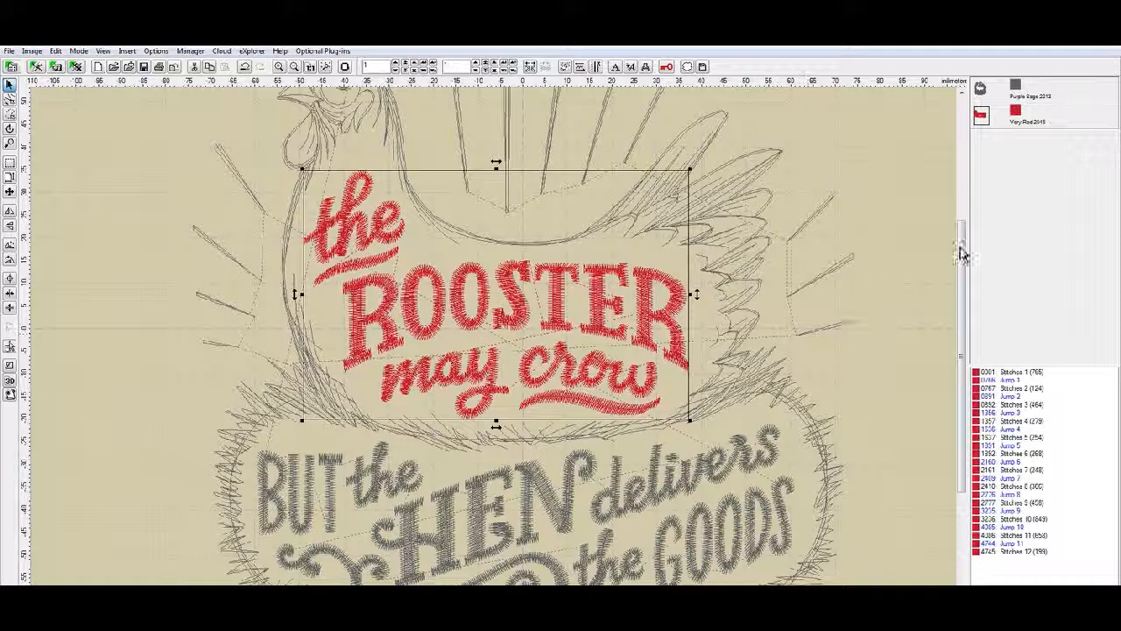
Start a freehand selection outline above "BUT the HEN delivers" and down past the S of "GOODS"
left_click_drag(970, 231, 969, 340)
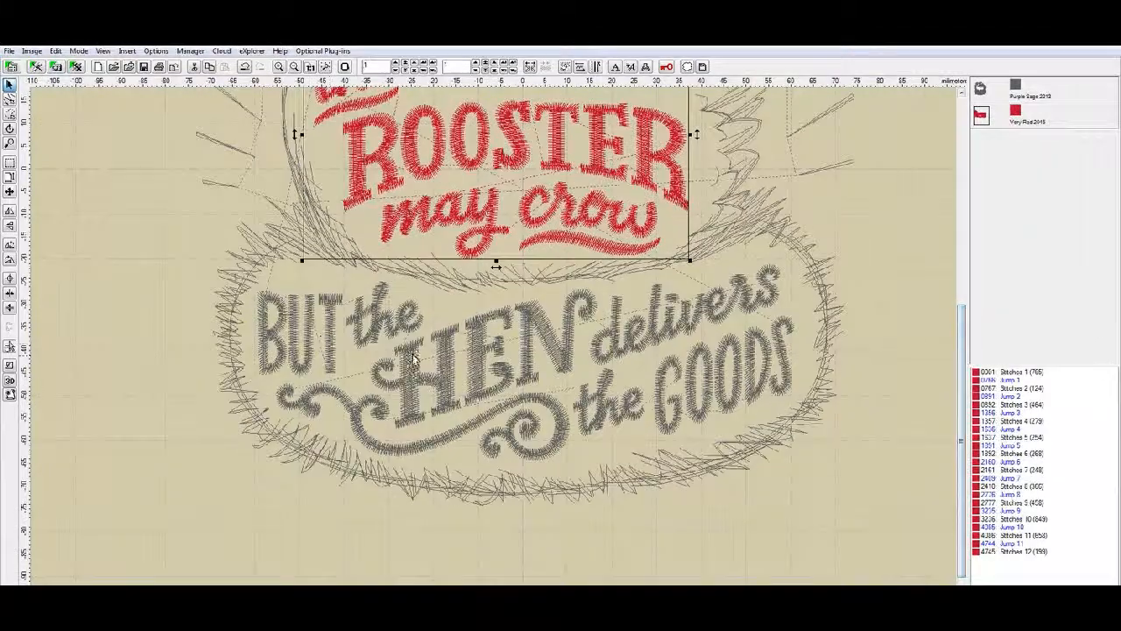
left_click(11, 118)
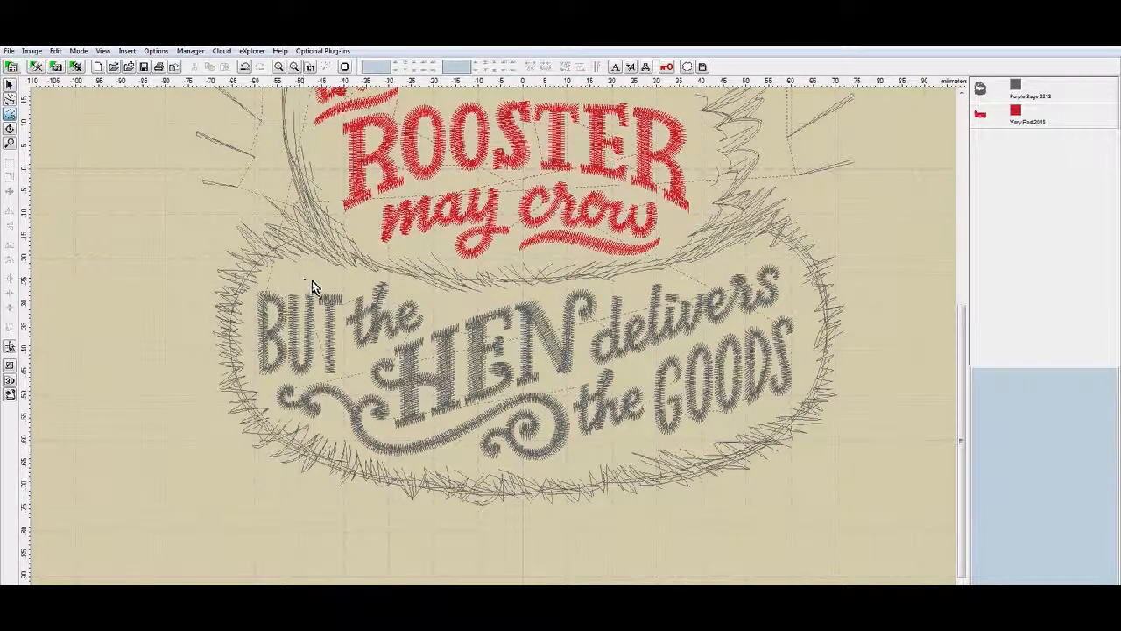
mouse_move(349, 284)
left_mouse_down()
mouse_move(432, 305)
mouse_move(479, 307)
mouse_move(635, 292)
mouse_move(592, 285)
mouse_move(631, 296)
mouse_move(663, 277)
mouse_move(779, 254)
mouse_move(787, 296)
mouse_move(796, 291)
mouse_move(802, 348)
left_mouse_up()
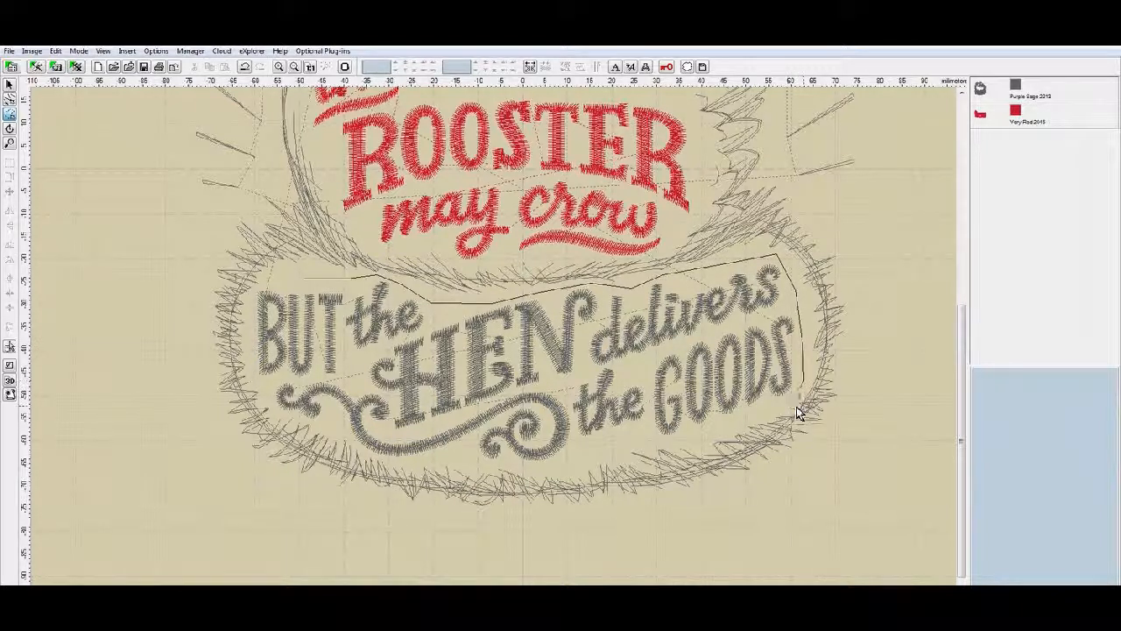
Continue the selection outline beneath "the GOODS" and the spiral swirl, above the nest's lower edge
mouse_move(788, 408)
left_mouse_down()
mouse_move(714, 439)
mouse_move(591, 461)
mouse_move(601, 443)
mouse_move(485, 466)
left_mouse_up()
left_click(485, 464)
left_click(433, 455)
Carry the selection outline along the underside of the long flourish below "HEN", clear of the grass stitches
scroll(356, 478, "up", 3)
scroll(423, 450, "up", 2)
left_click(492, 401)
left_click(343, 359)
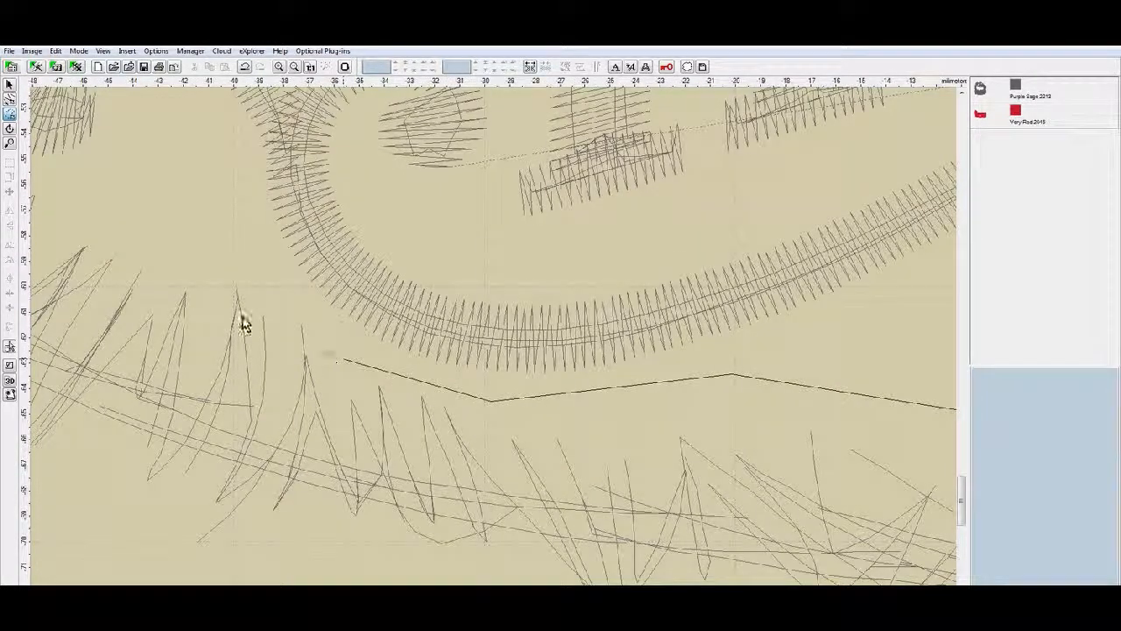
left_click(224, 240)
left_click(99, 212)
Finish the selection outline around the flourish's outer curl, up alongside the B of "BUT", and close it at its starting point
scroll(78, 199, "down", 3)
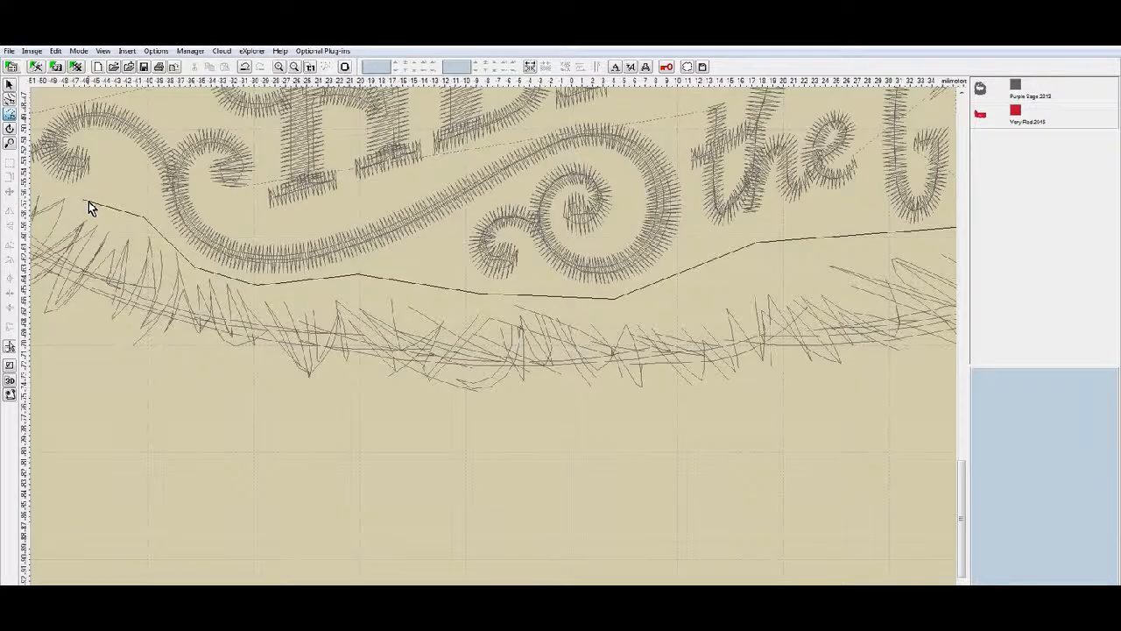
scroll(101, 208, "down", 3)
scroll(149, 390, "up", 4)
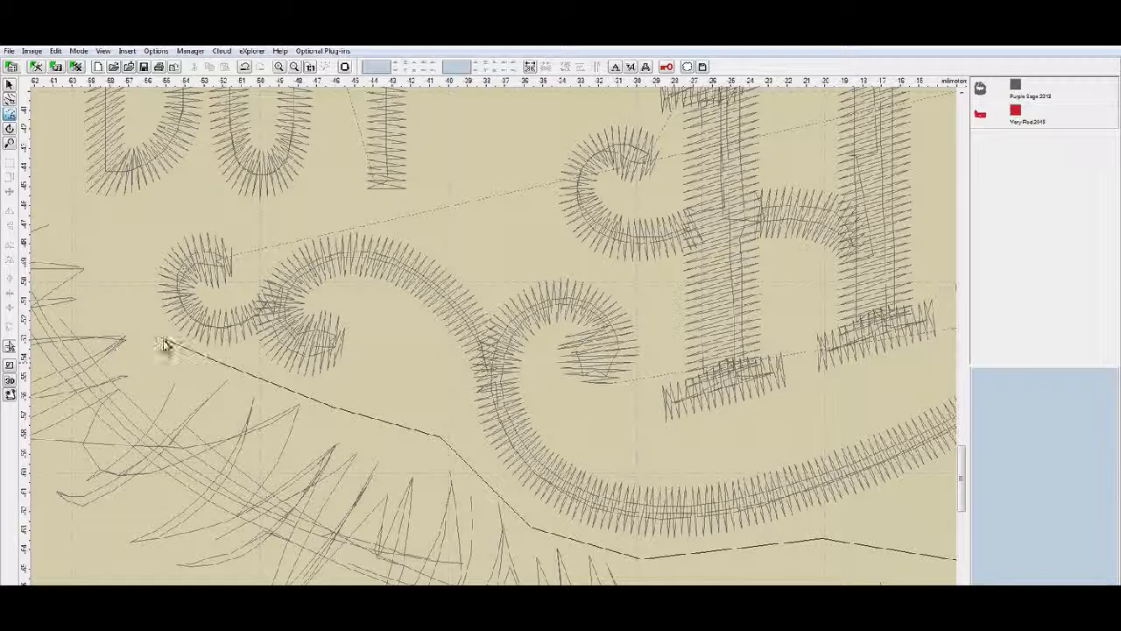
left_click(120, 318)
left_click(98, 221)
left_click(44, 170)
scroll(44, 170, "down", 3)
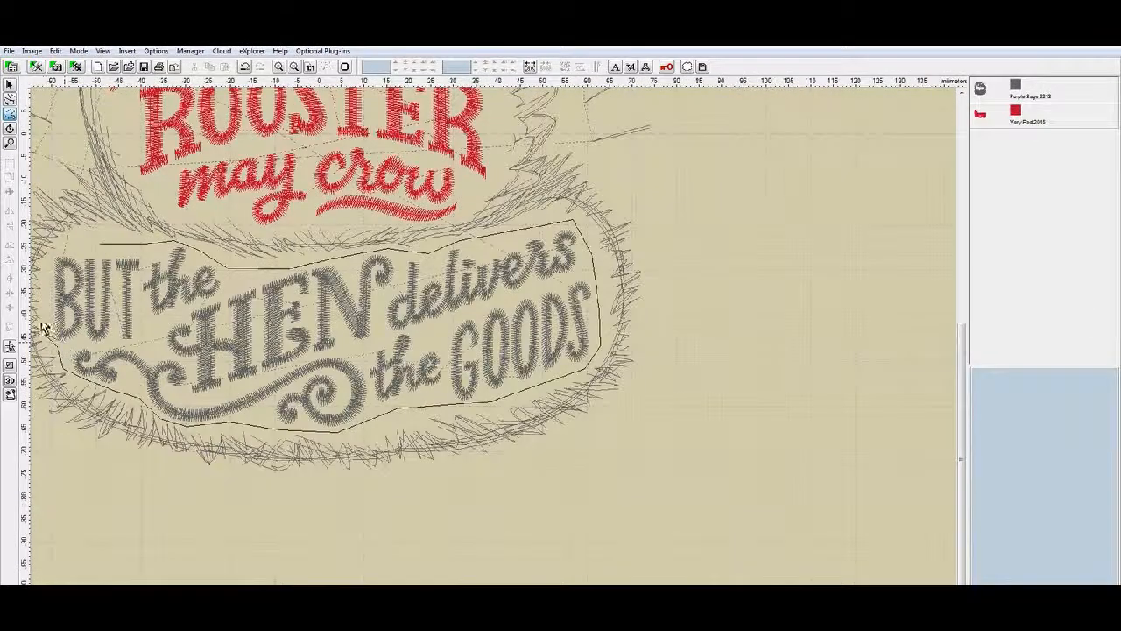
scroll(43, 303, "down", 1)
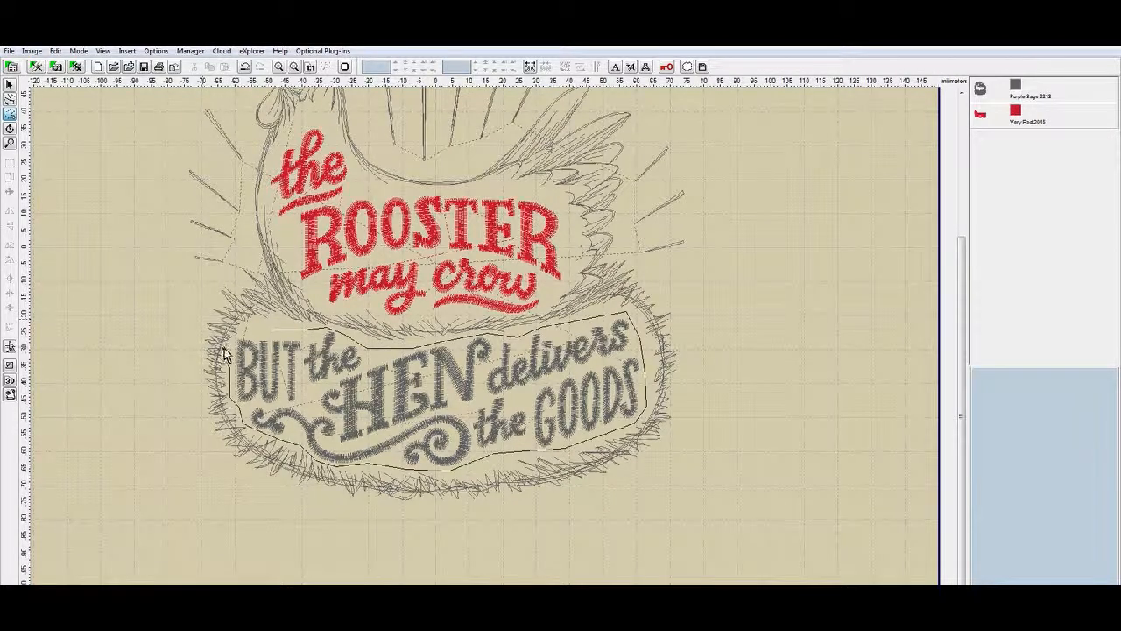
scroll(222, 354, "up", 3)
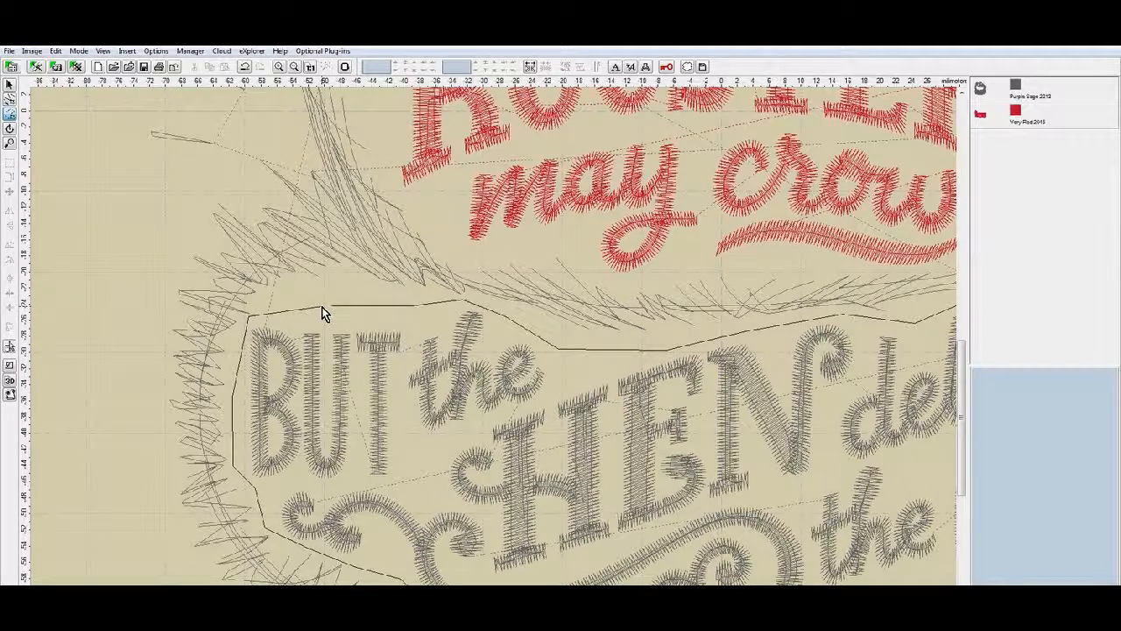
Split the outlined "BUT the HEN delivers the GOODS" lettering and its flourish off as a separate color object
left_click(55, 51)
mouse_move(105, 269)
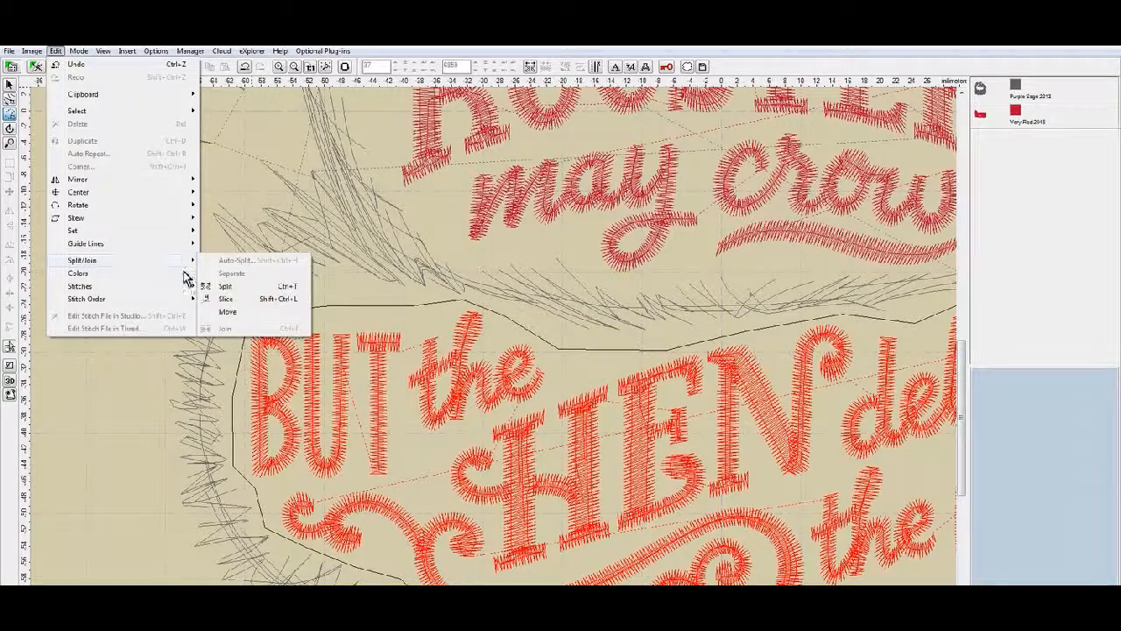
left_click(239, 297)
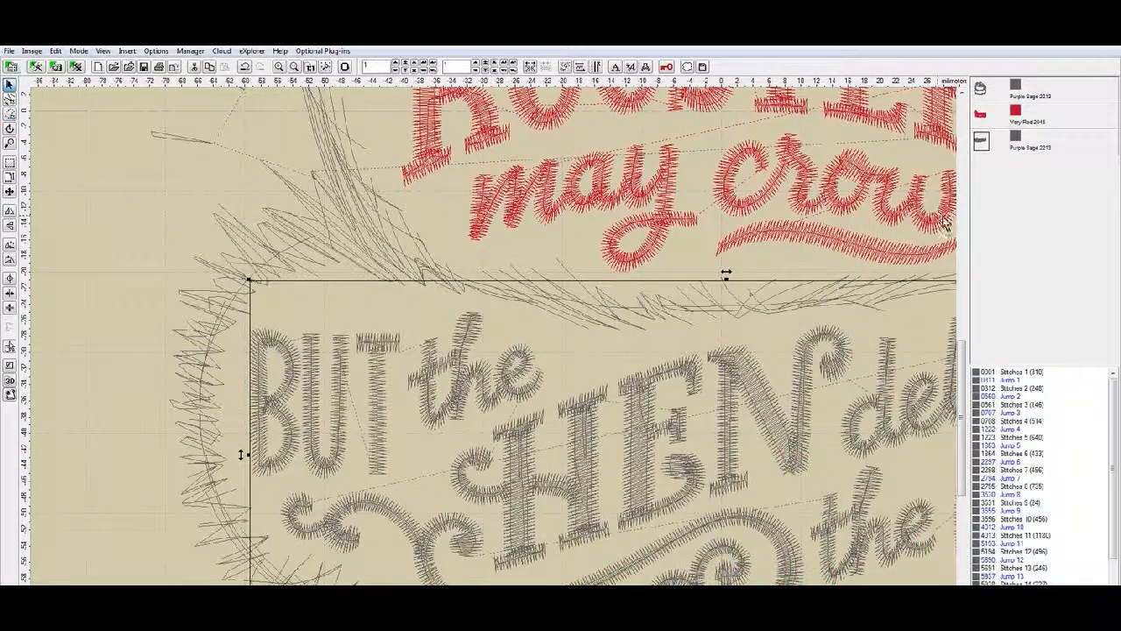
right_click(1016, 140)
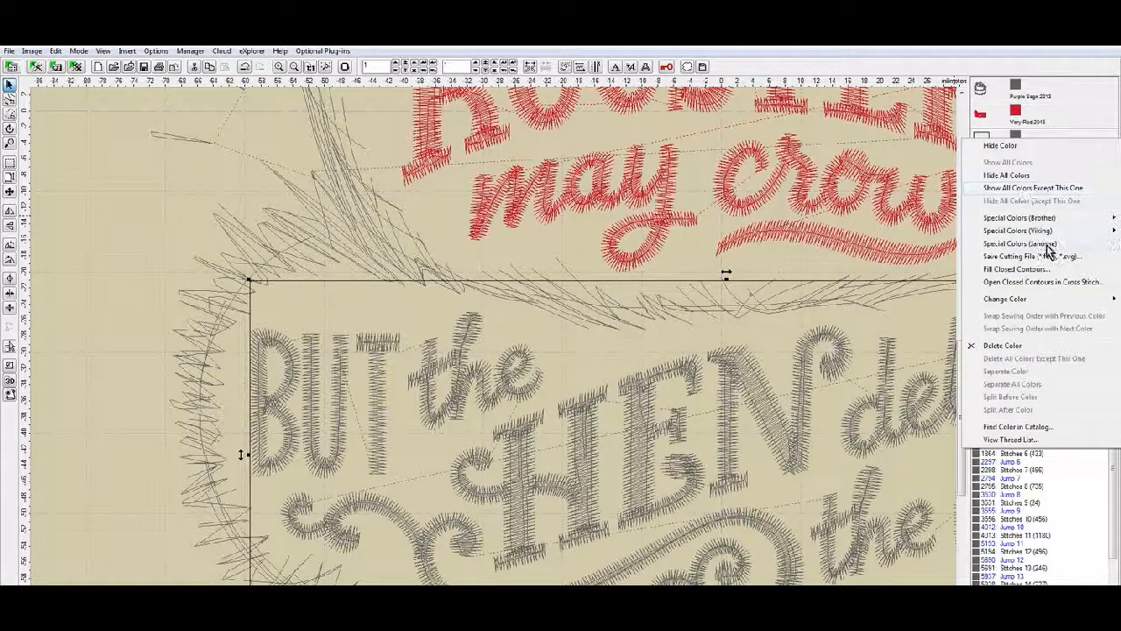
mouse_move(1033, 299)
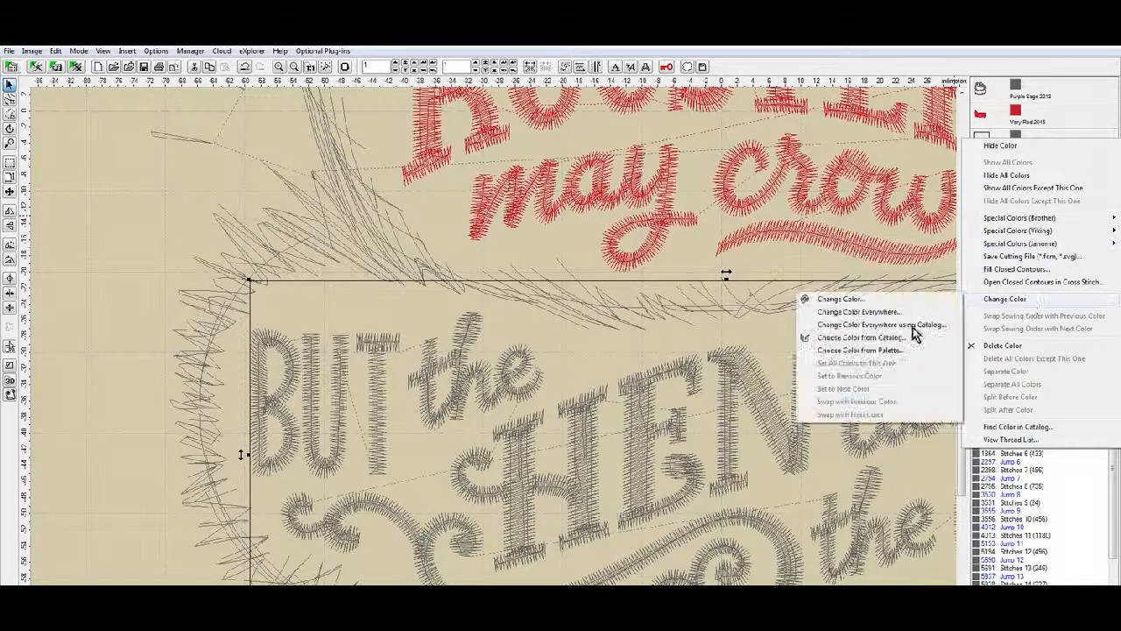
left_click(860, 311)
left_click(679, 182)
Recolor the split-off "BUT the HEN delivers the GOODS" lettering with thread 2157 Mango from the Marathon Polyester catalog
right_click(1029, 140)
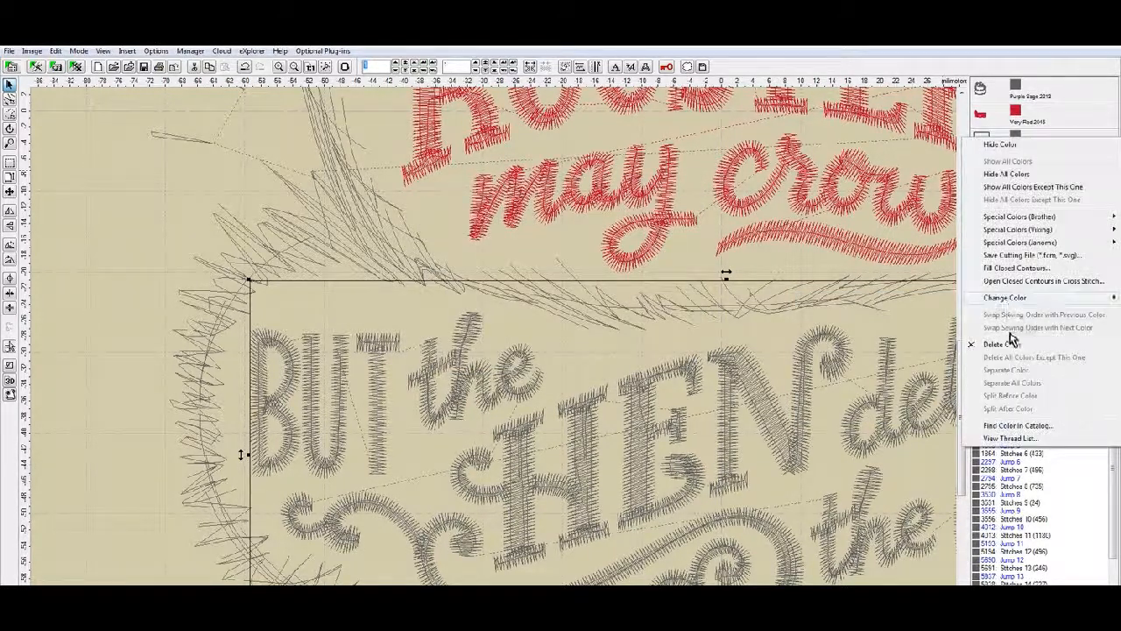
mouse_move(1007, 300)
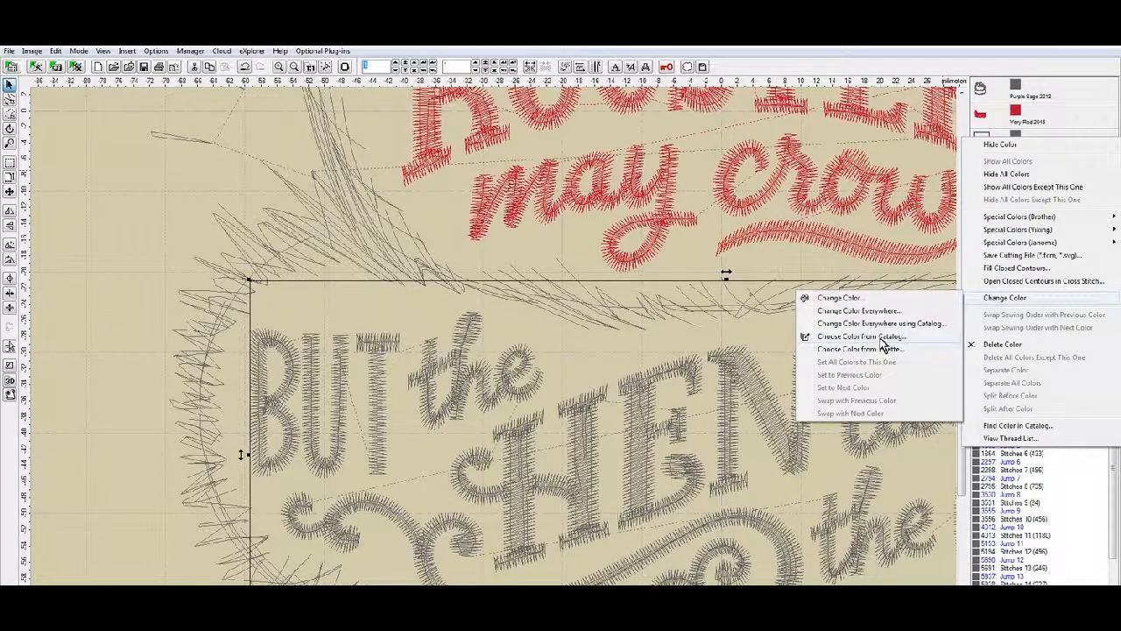
left_click(880, 344)
left_click_drag(740, 273, 763, 333)
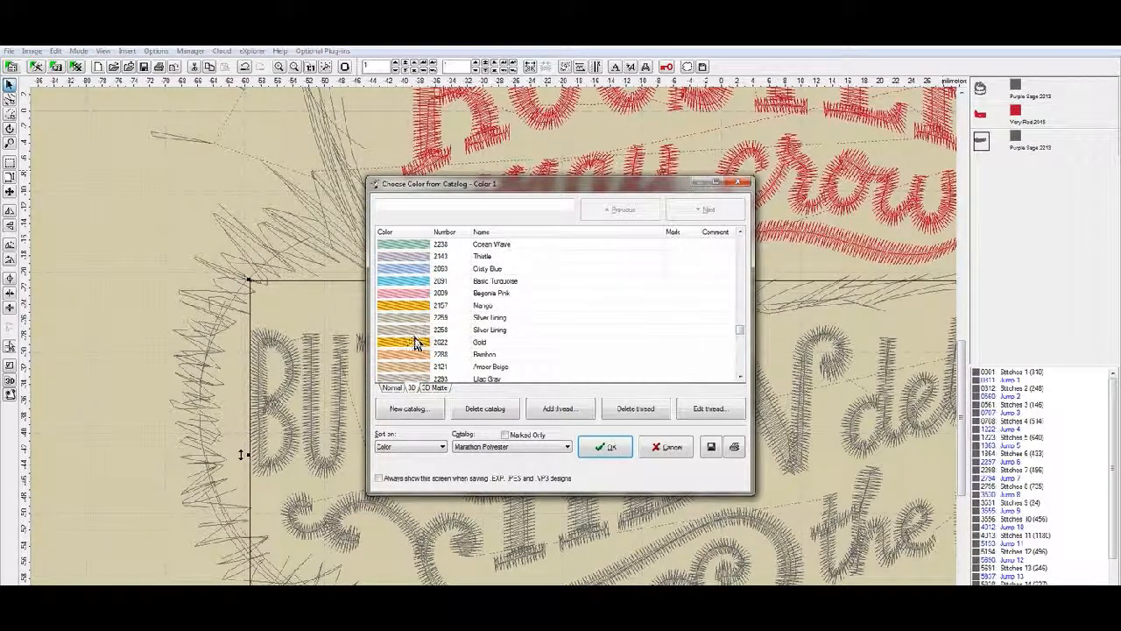
left_click(615, 449)
scroll(429, 427, "down", 2)
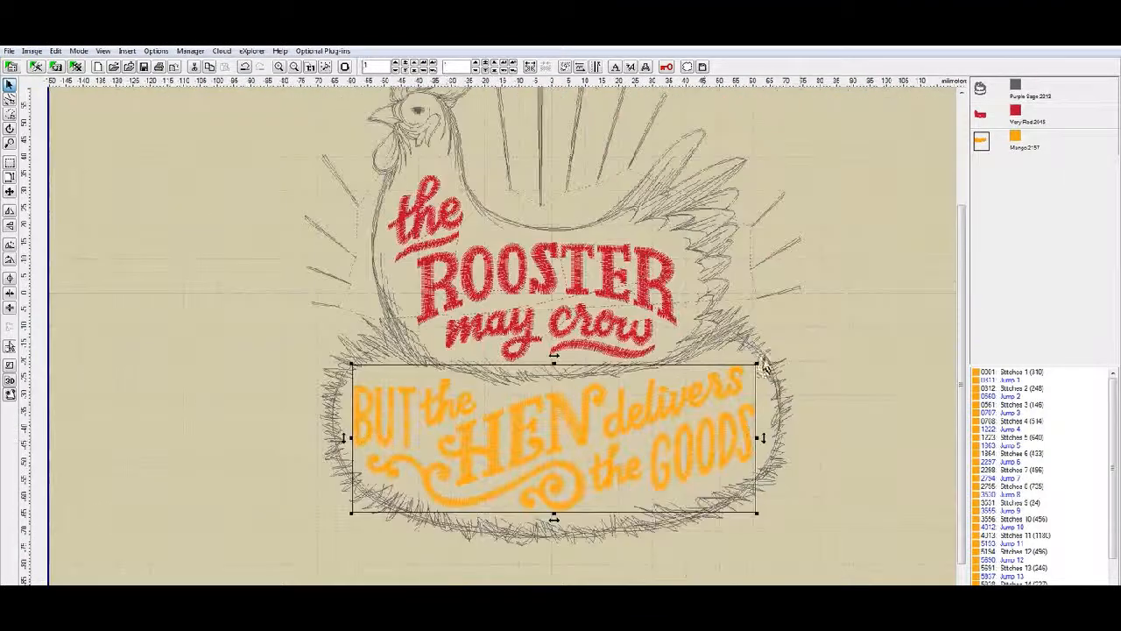
Recolor the hen, rays and nest outline with thread 2150 Dark Grey from the Marathon Polyester catalog
left_click(1015, 88)
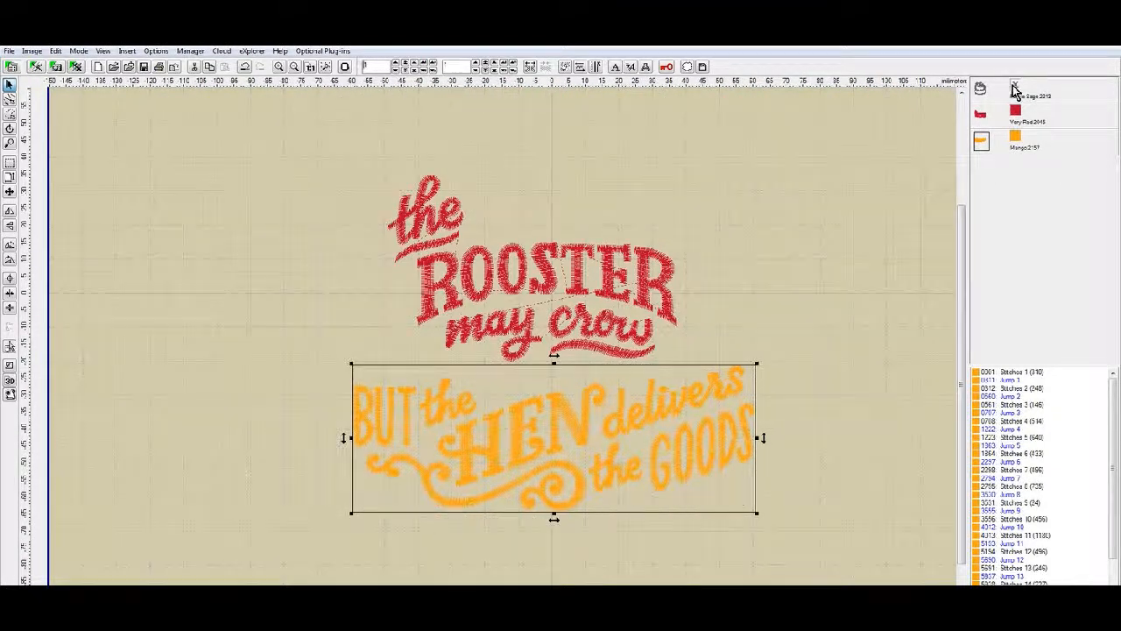
right_click(1014, 87)
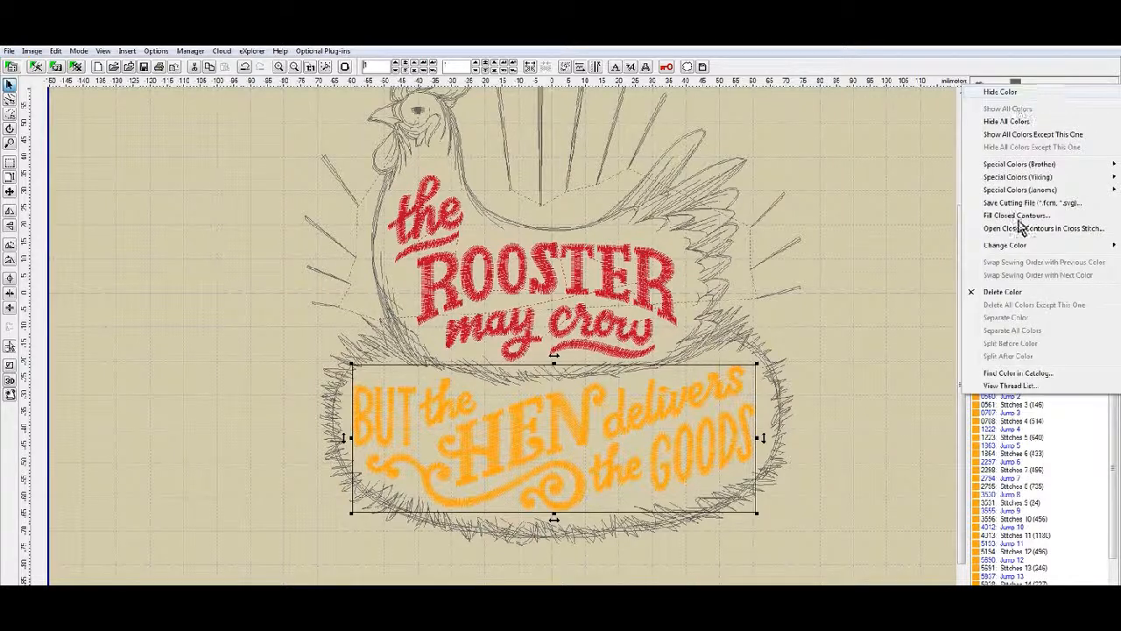
mouse_move(1025, 245)
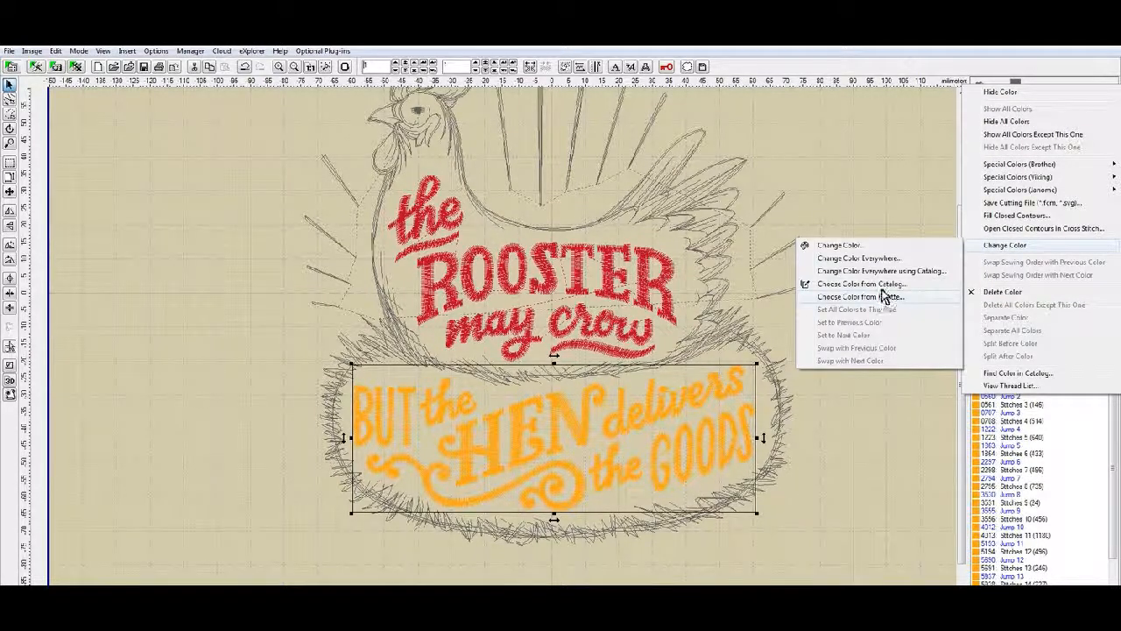
left_click(886, 283)
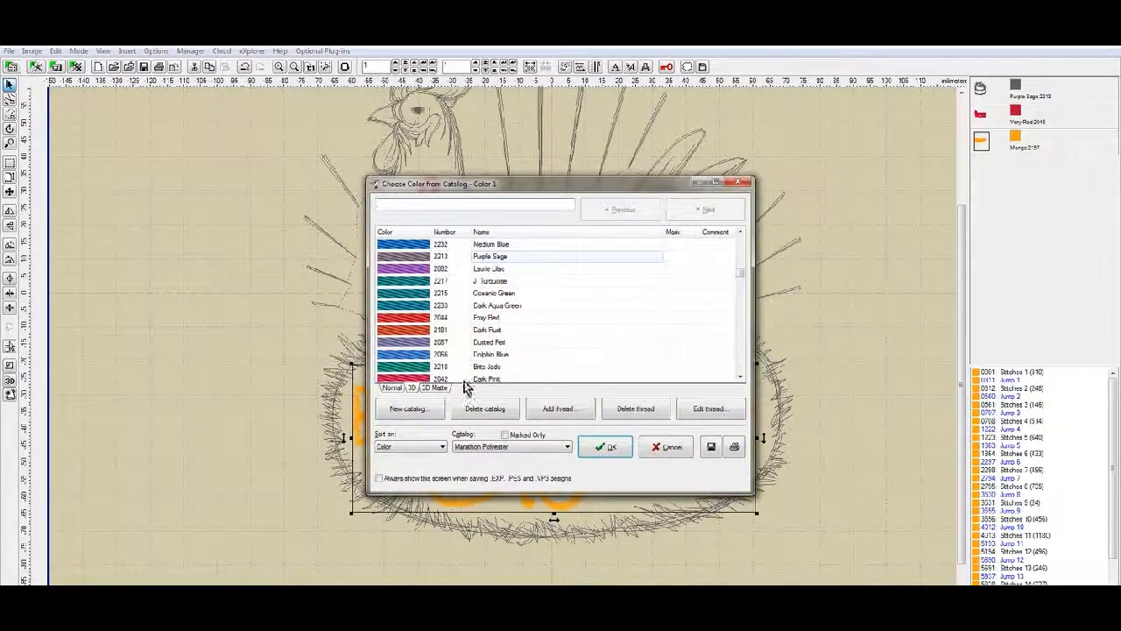
type("2150")
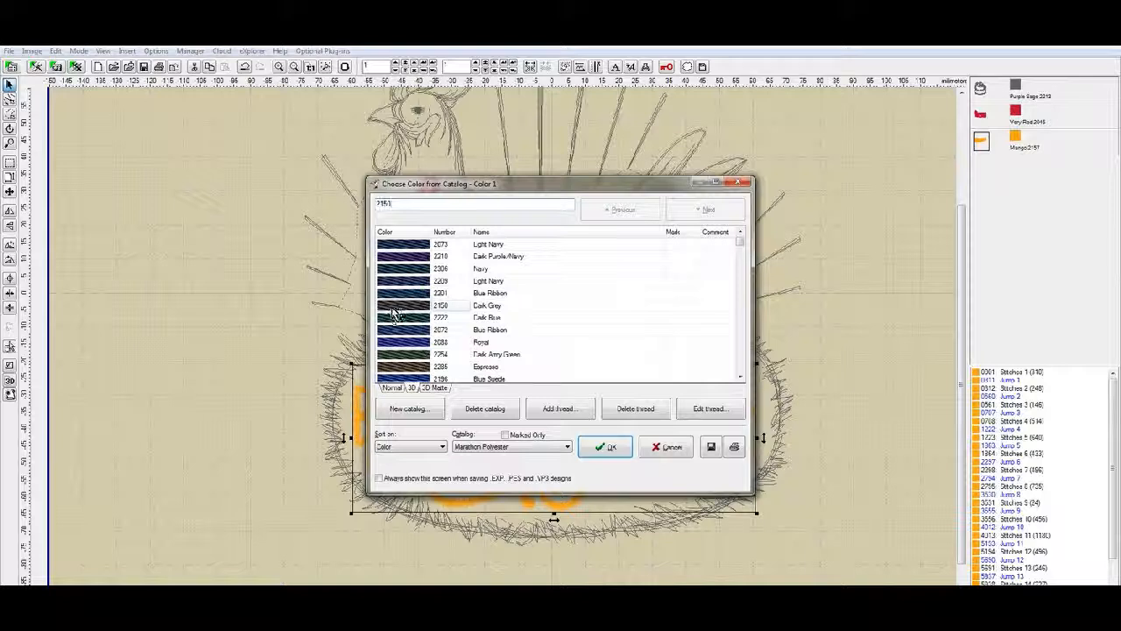
left_click(608, 448)
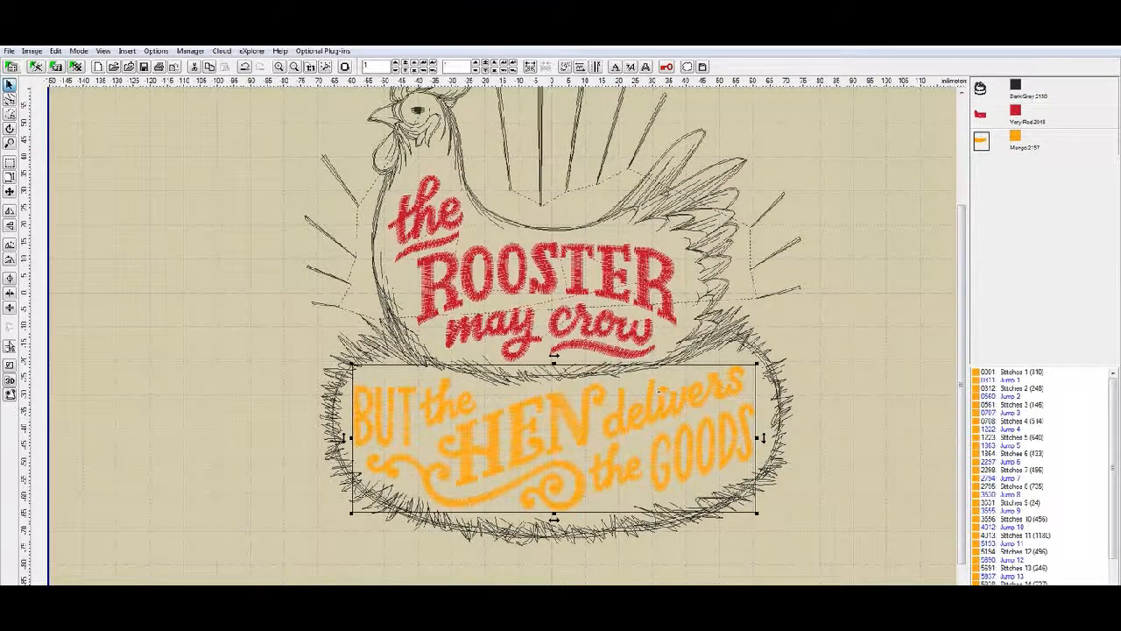
Display the whole recolored hen design as a 3D stitch rendering
left_click(10, 380)
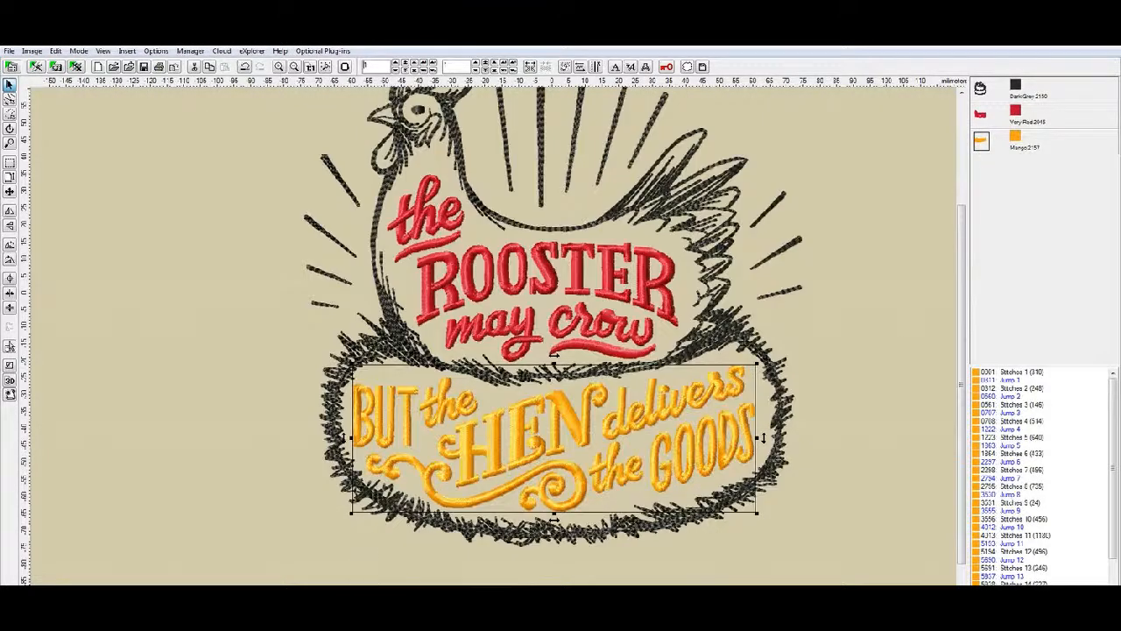
scroll(944, 368, "down", 1)
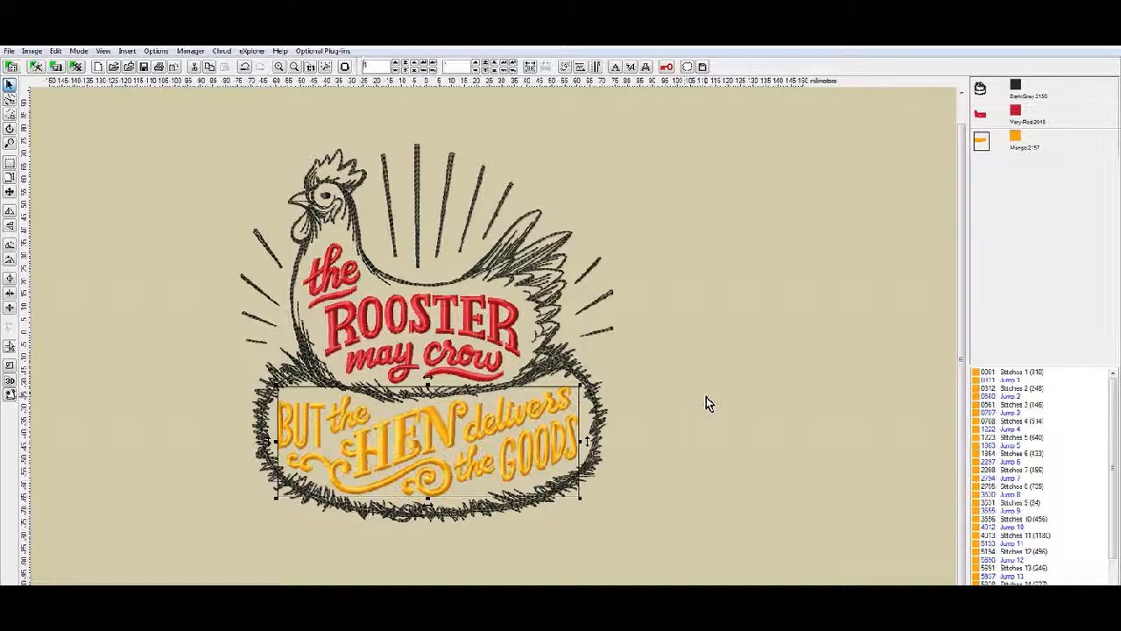
left_click(9, 51)
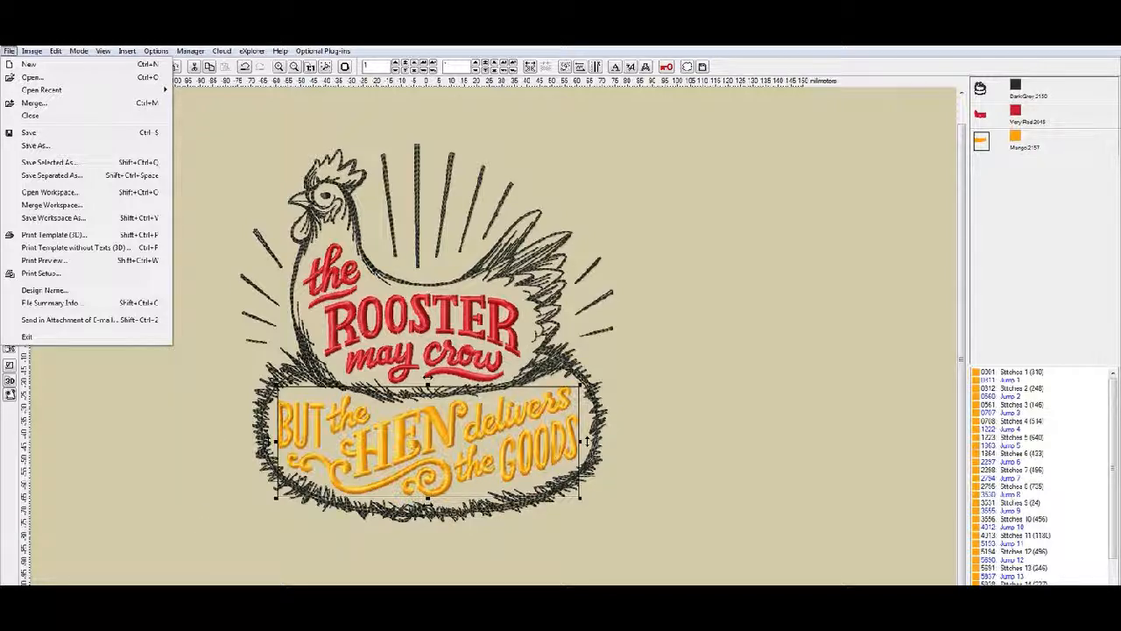
left_click(587, 440)
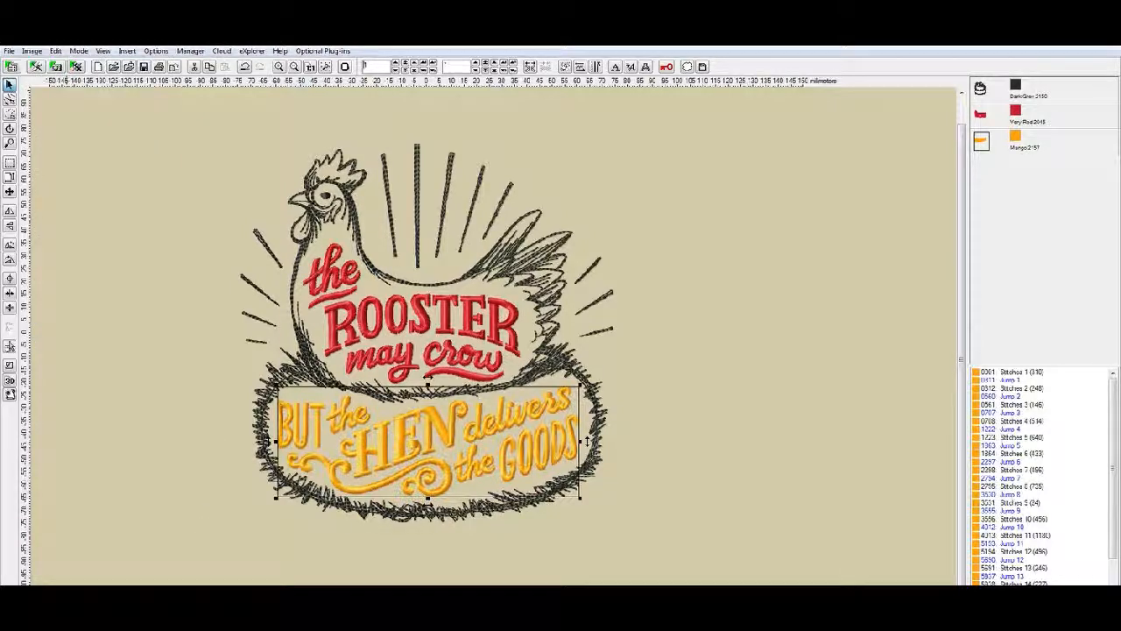